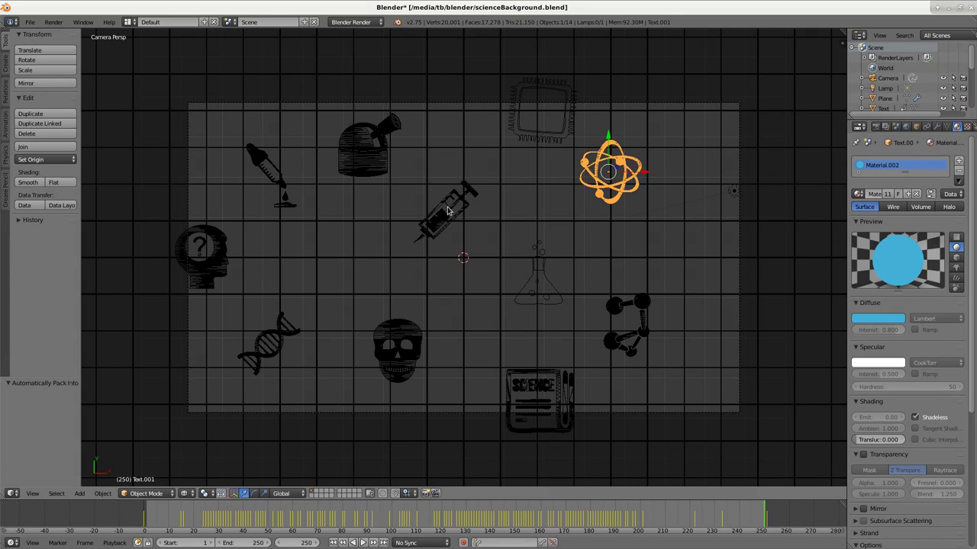
- Switch from Blender to the Chrome window showing the Brit Lab 'What Is Déjà Vu?' video
key(alt+Tab)
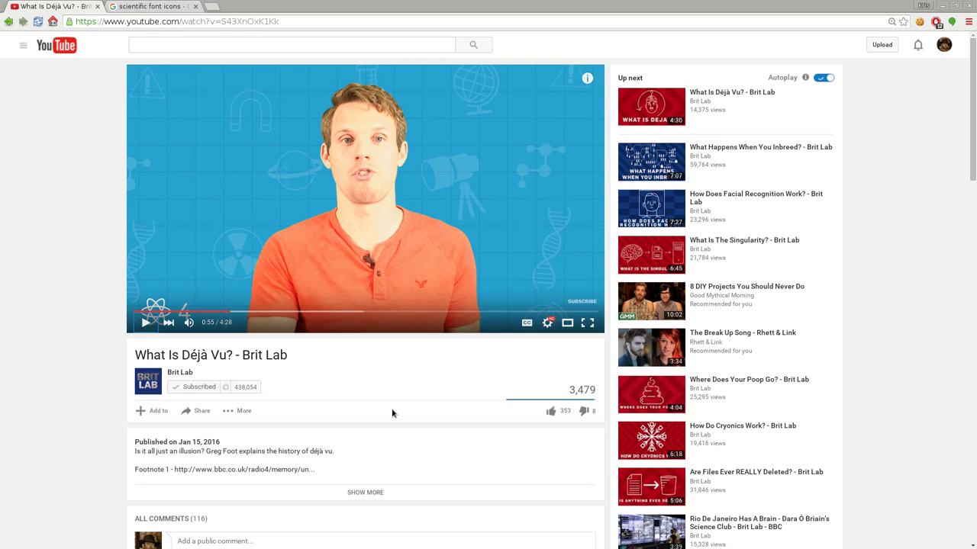
- Play a few seconds of 'What Is Déjà Vu?', pause it, and show the 'scientific font icons' results
click(144, 322)
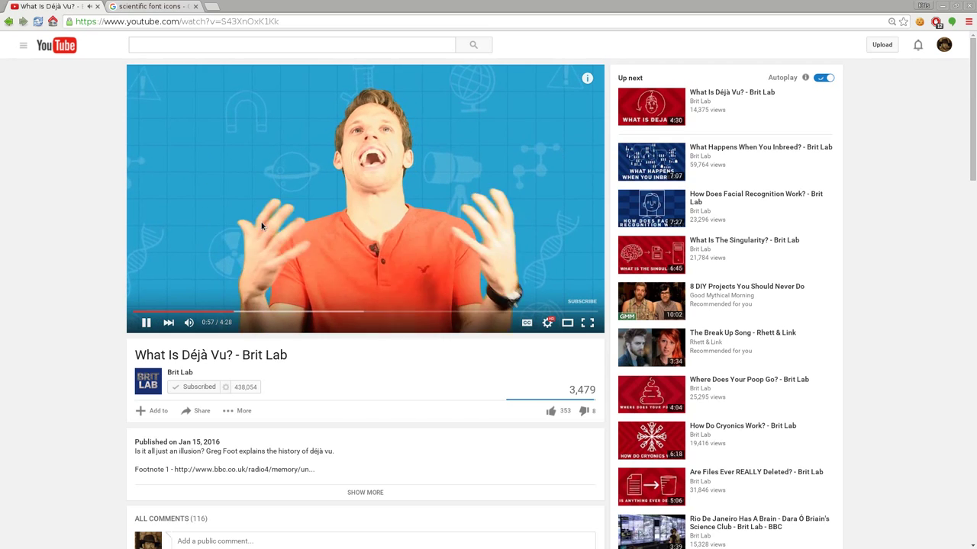
key(space)
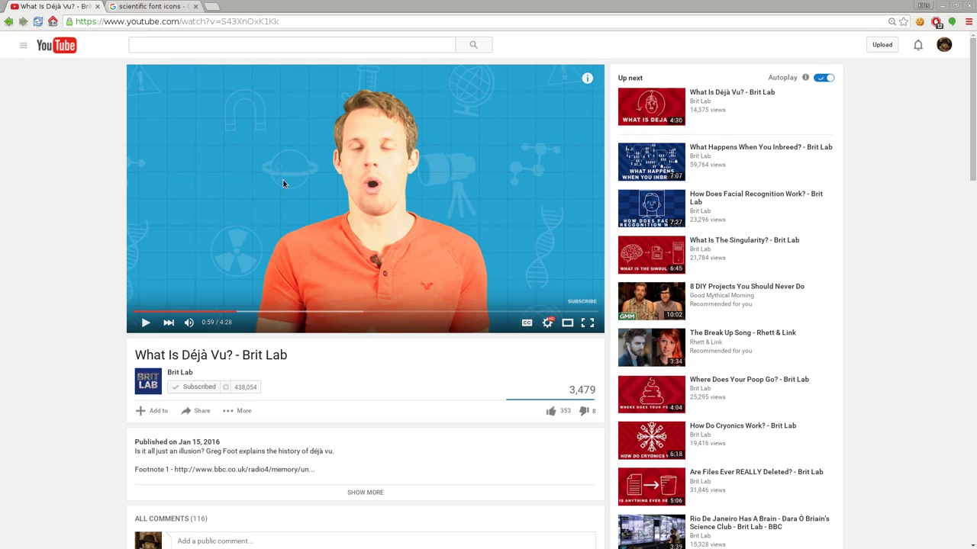
click(153, 10)
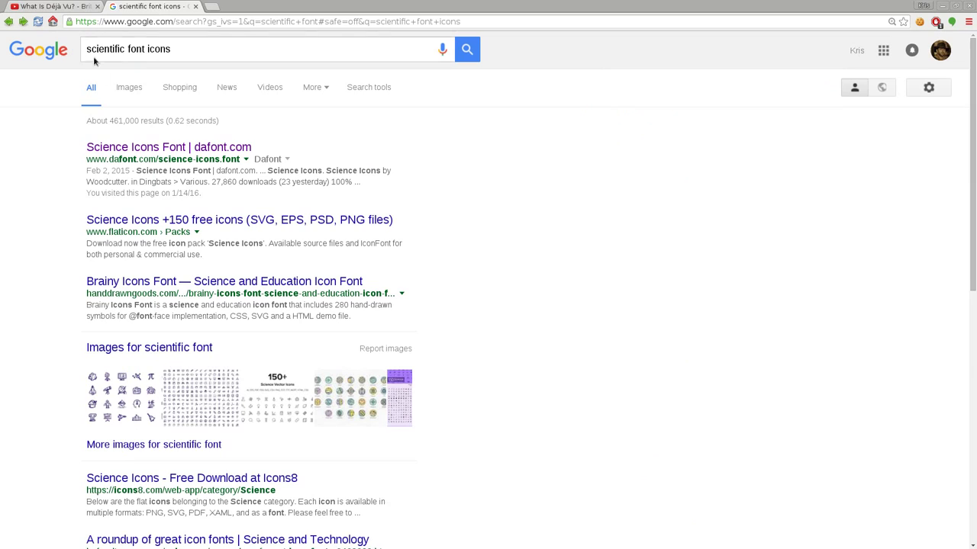
- Browse the Science Icons font glyphs on dafont.com, then return to Blender
click(160, 149)
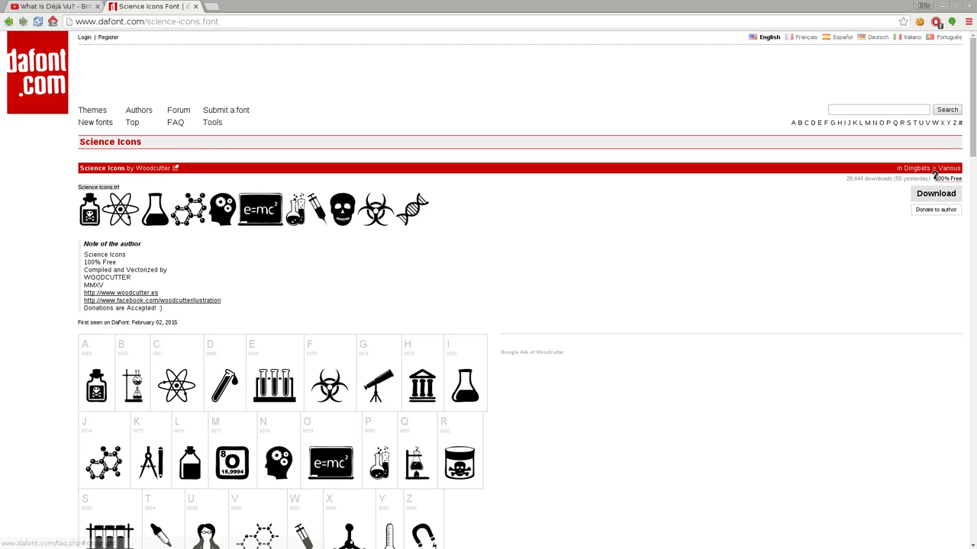
scroll(129, 356, down, 1)
scroll(129, 356, down, 5)
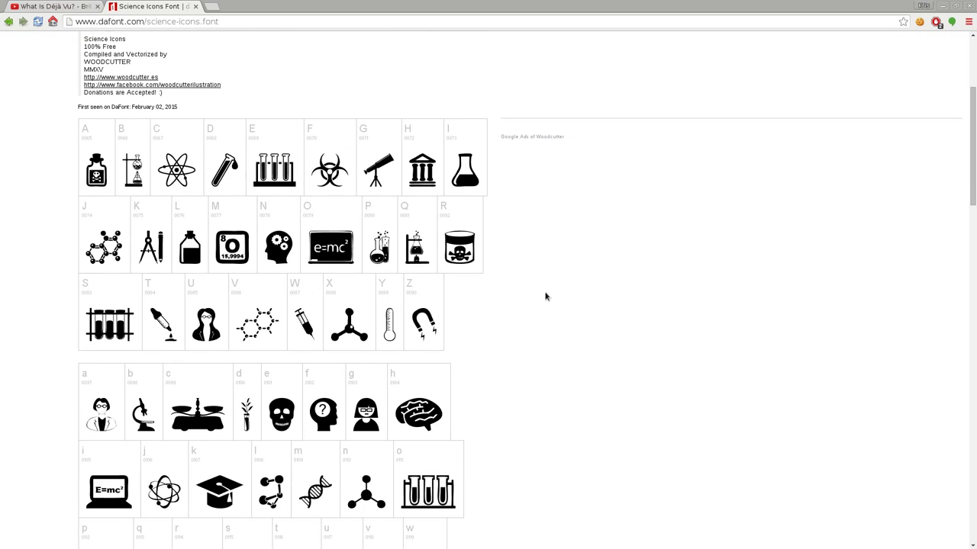
scroll(663, 334, up, 5)
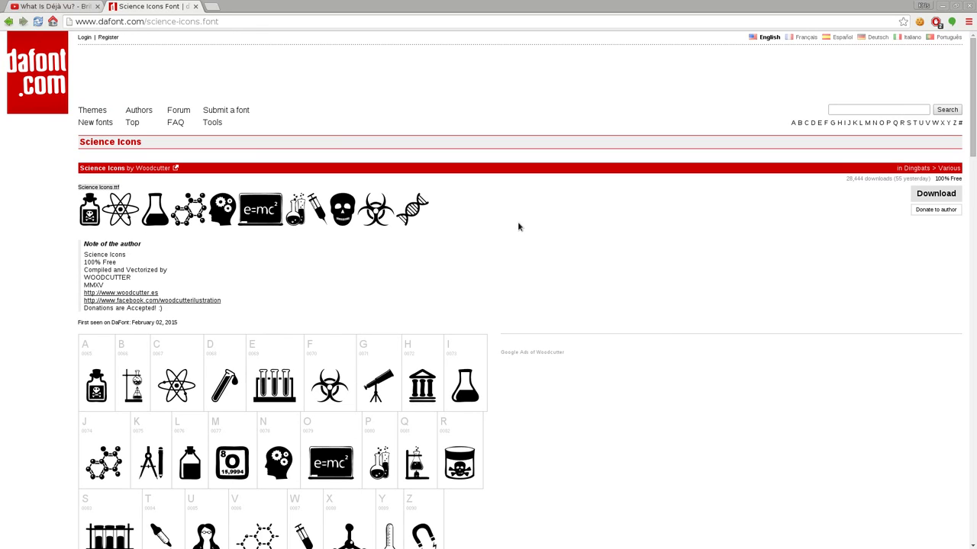
key(alt+Tab)
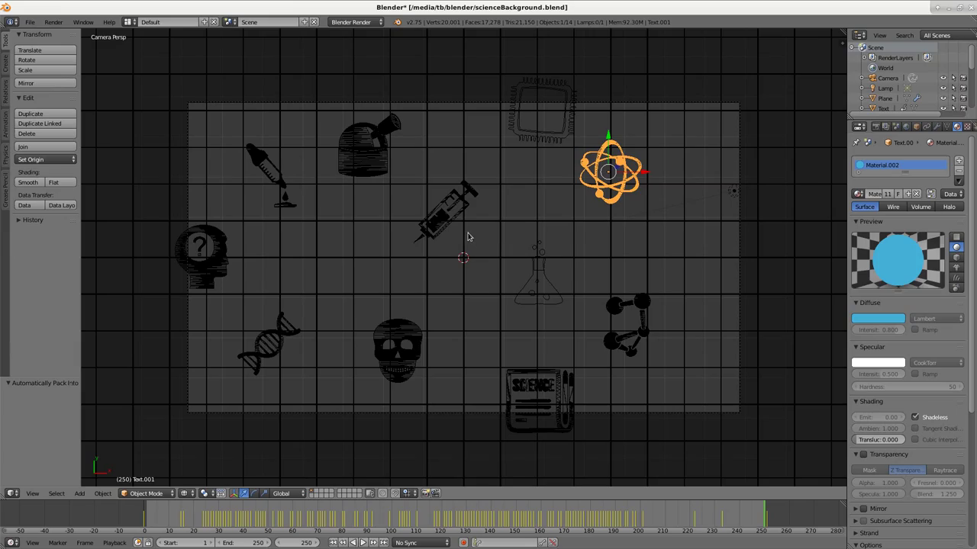
- Render a preview of the blue science-icon scene, close it, and start a new file
middle_drag(525, 329, 446, 314)
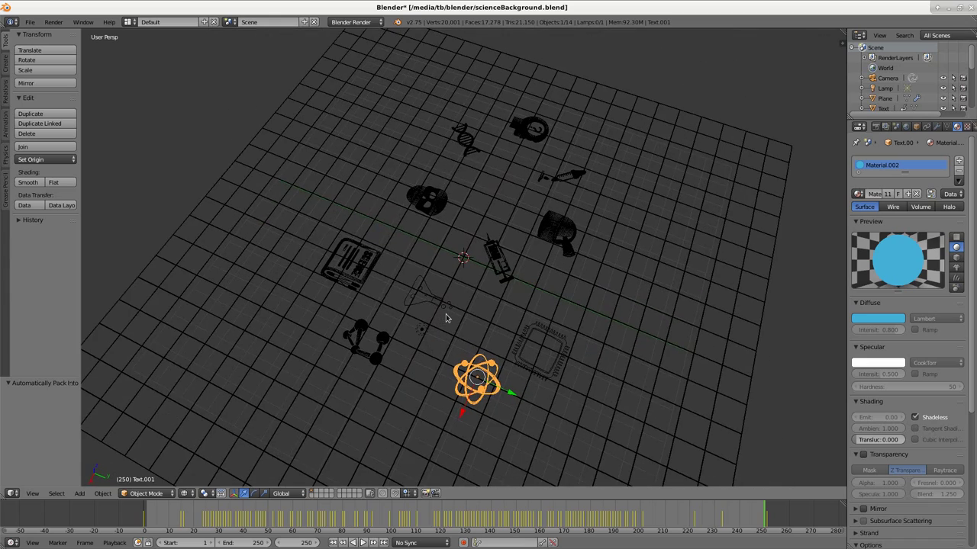
key(F12)
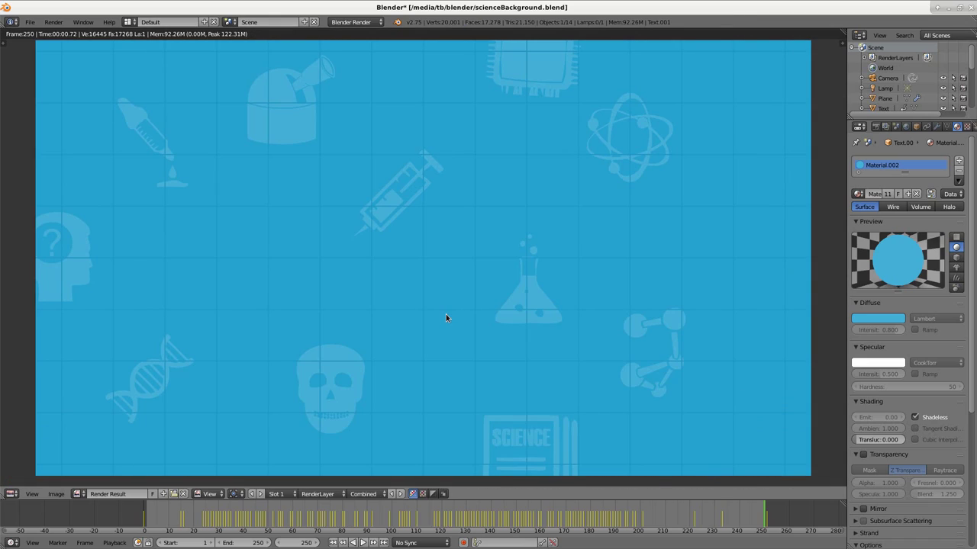
key(Escape)
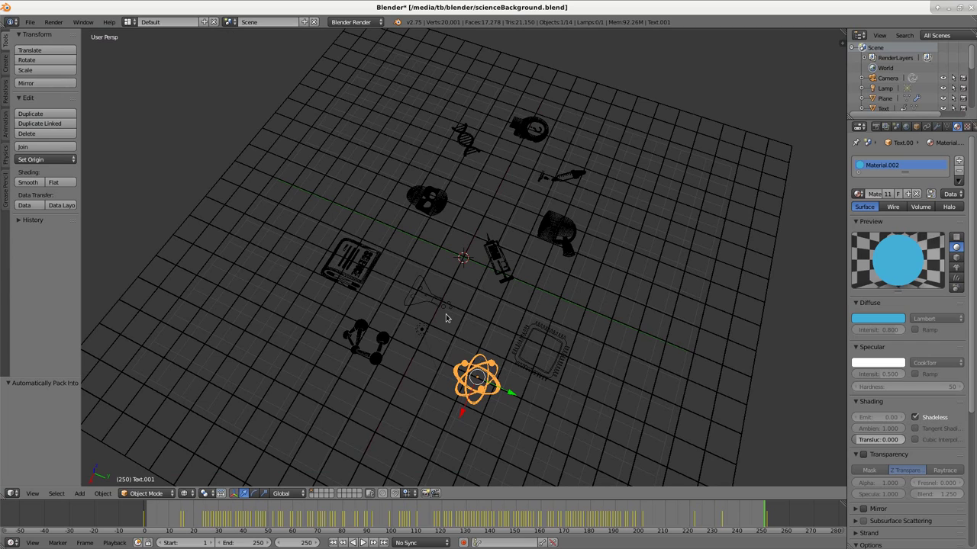
key(ctrl+n)
- Load the default start-up scene, delete the cube, and switch to top view
click(447, 316)
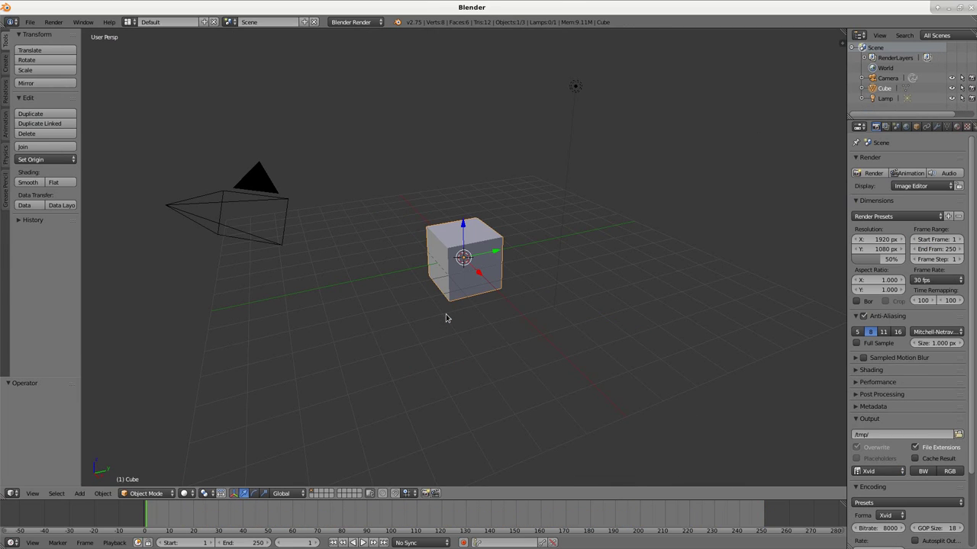
key(x)
click(447, 317)
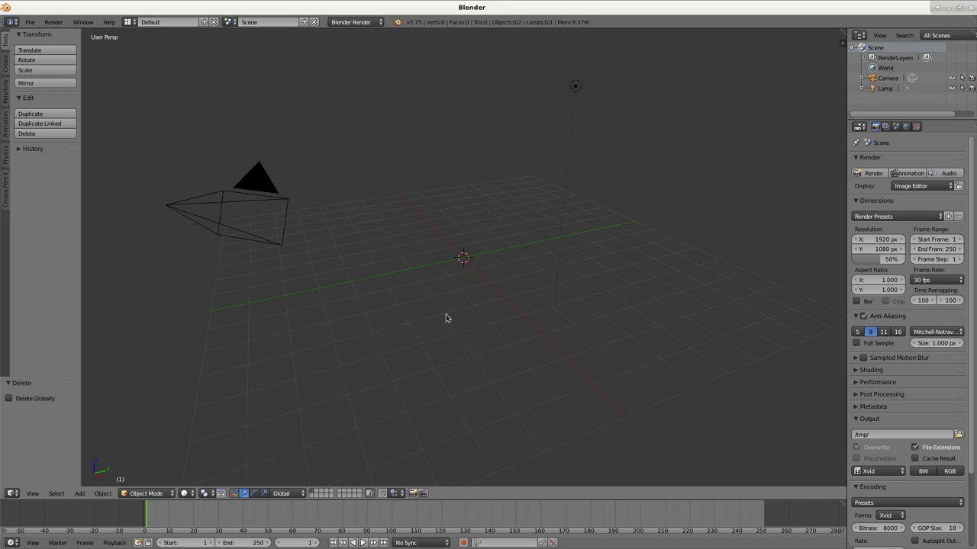
key(KP_7)
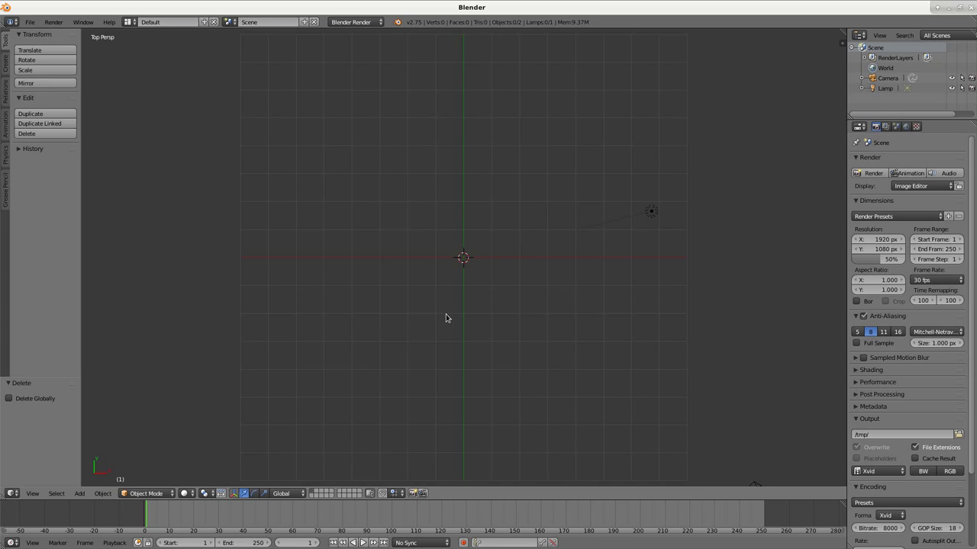
- Add a plane scaled by 10, show it in wireframe, and enter Edit Mode
key(space)
text(plane)
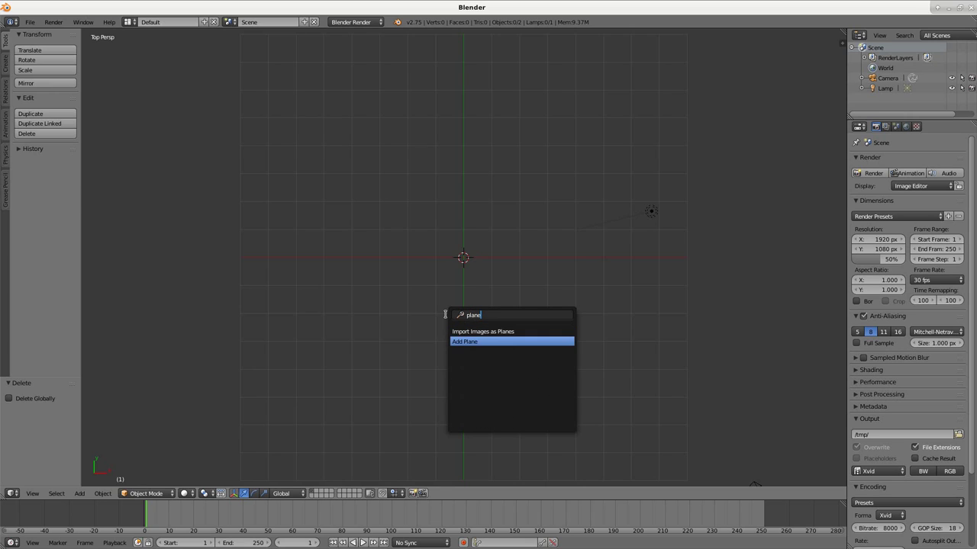
key(Return)
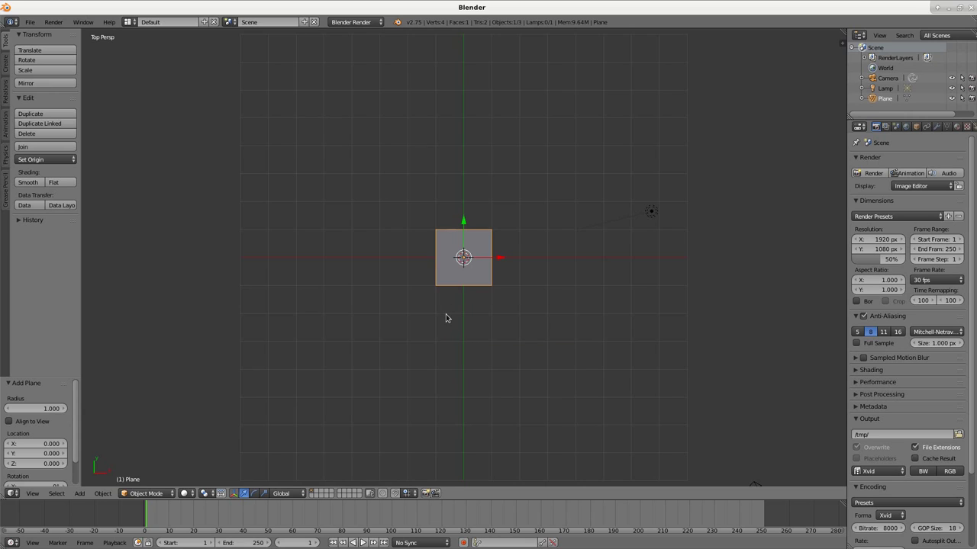
key(s)
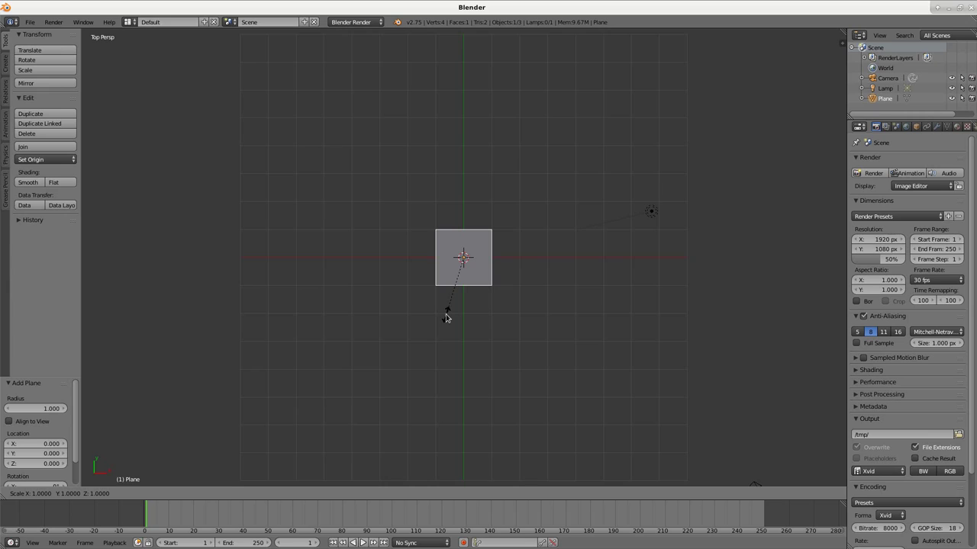
text(10)
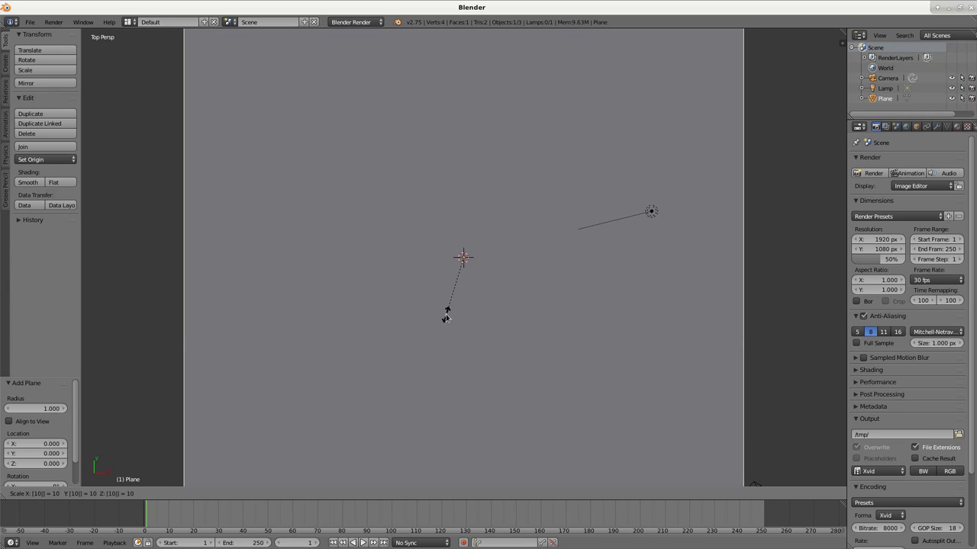
key(Return)
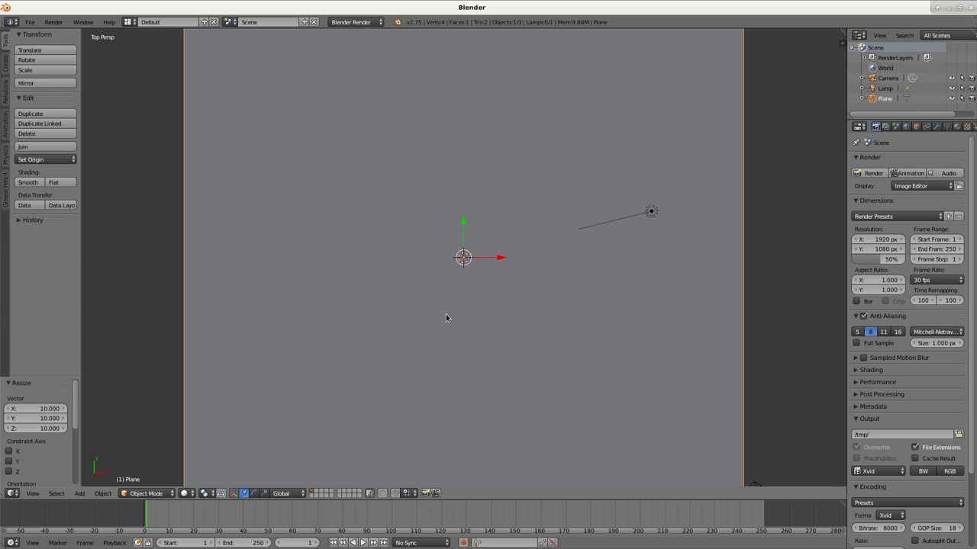
key(z)
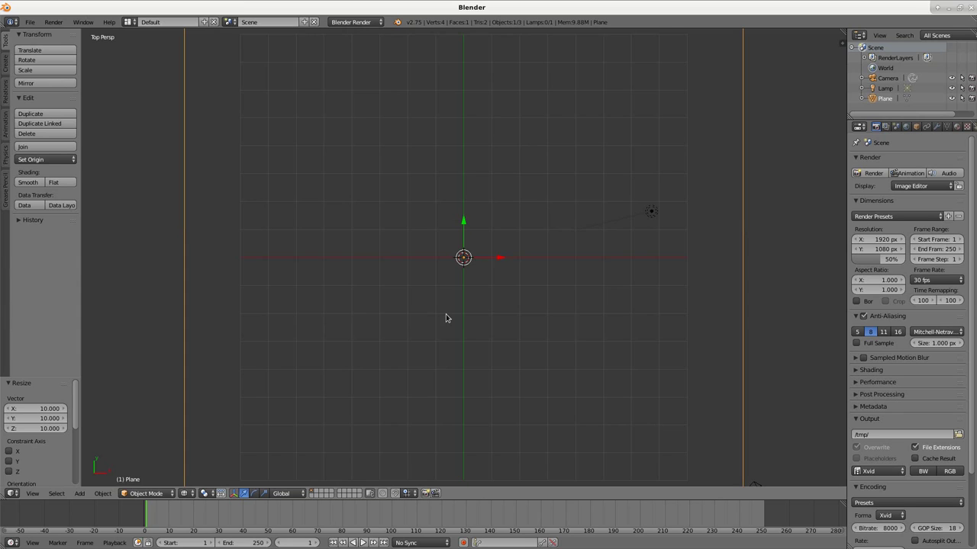
key(Tab)
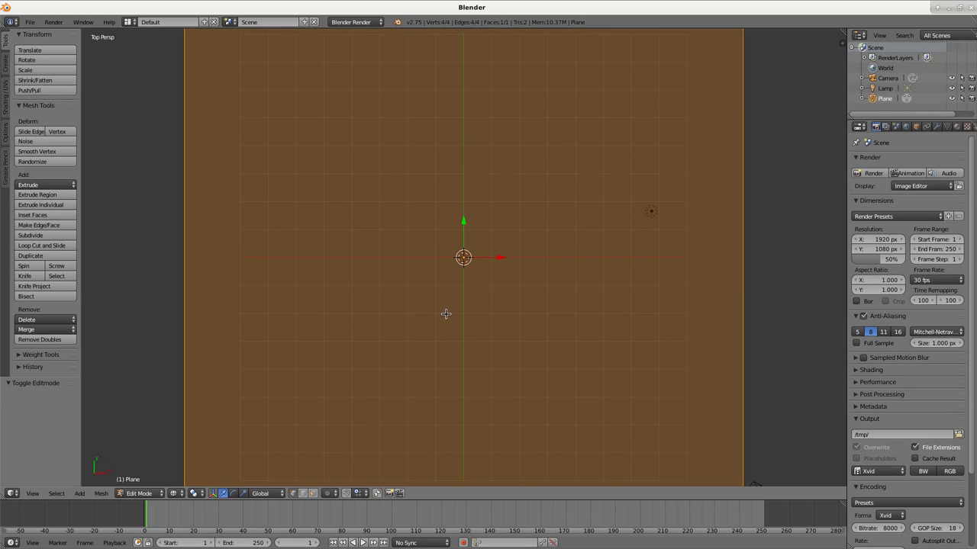
- Subdivide the plane with 10 cuts, then subdivide again into a 22 by 22 grid
key(w)
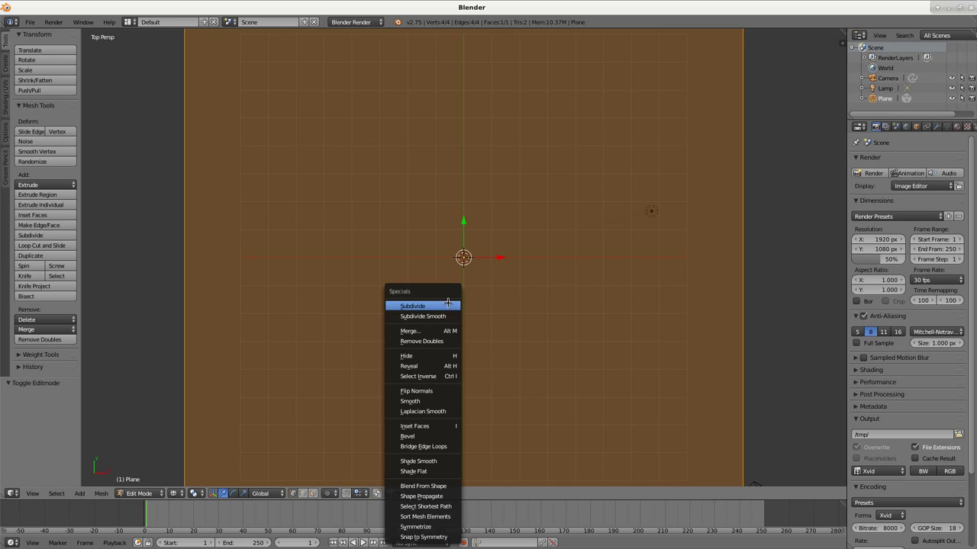
click(446, 306)
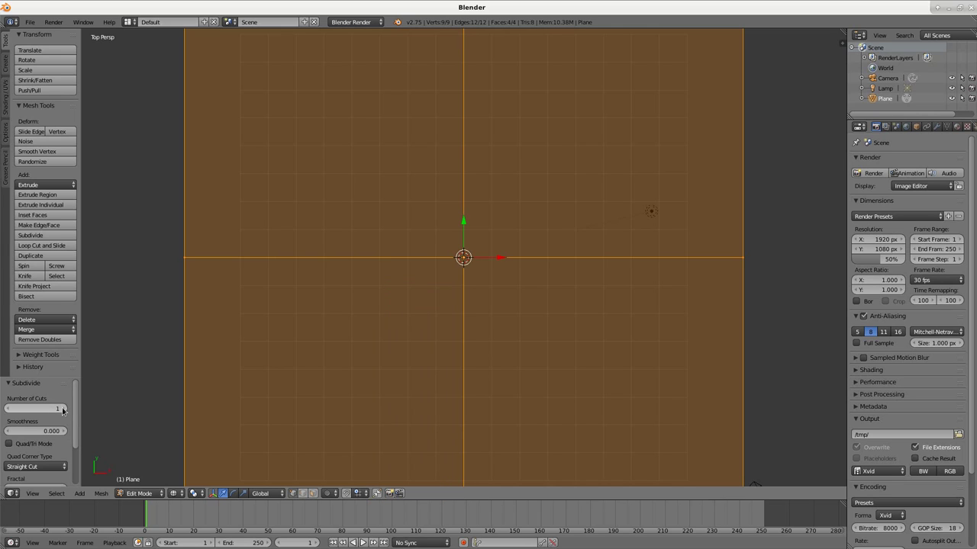
drag(59, 409, 115, 409)
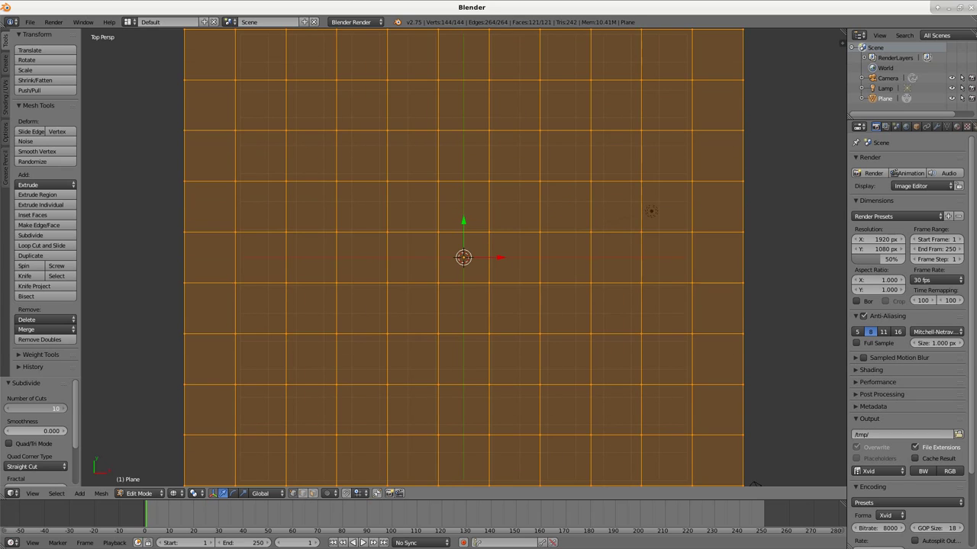
key(w)
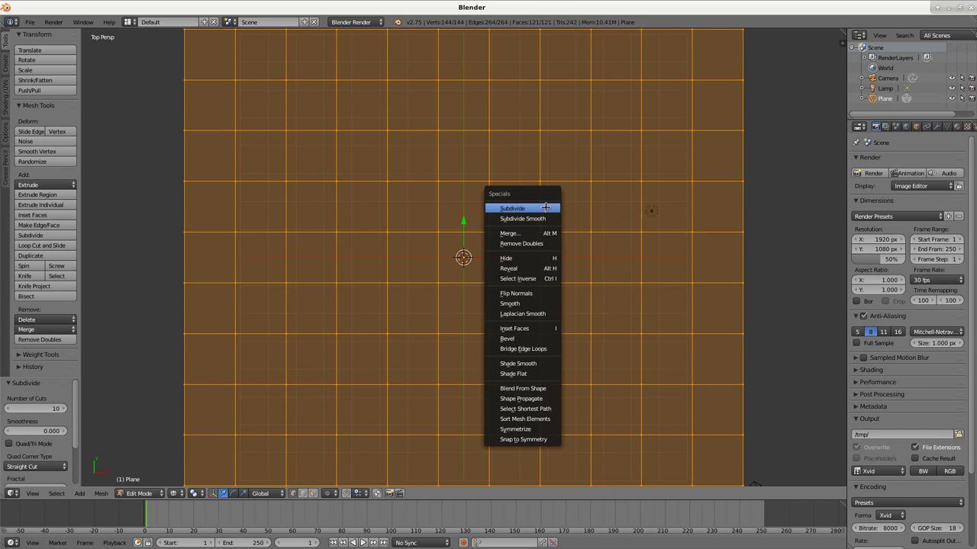
click(545, 208)
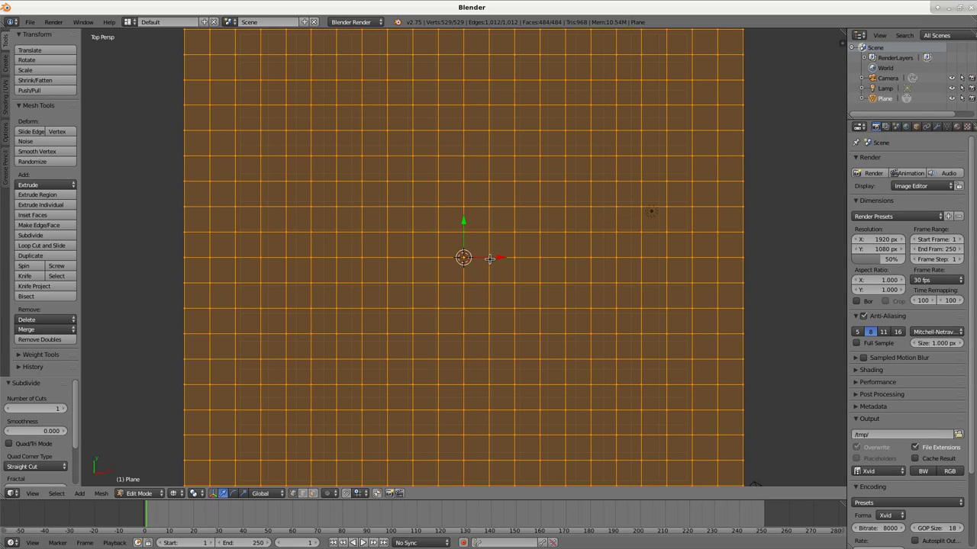
- Back in Object Mode, align the camera to the top-down view
key(Tab)
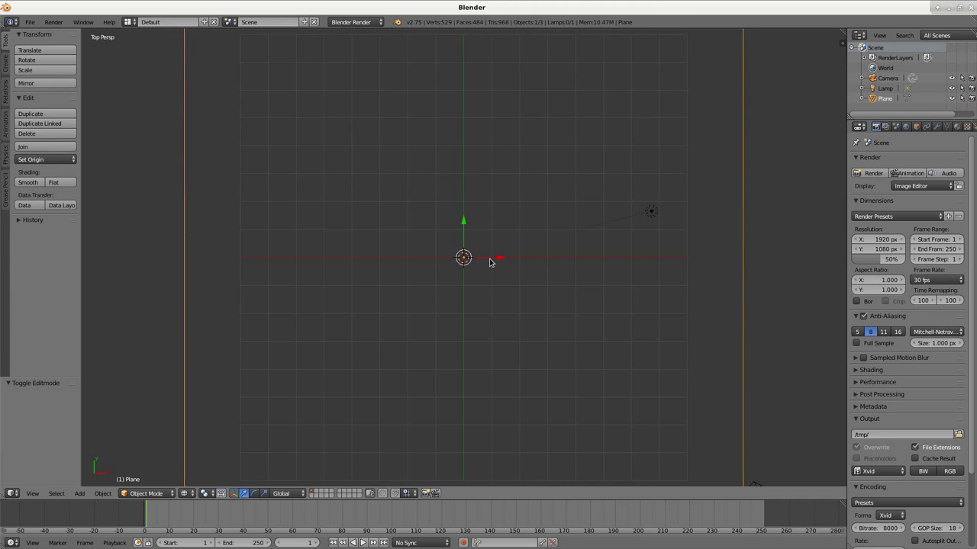
key(ctrl+alt+KP_0)
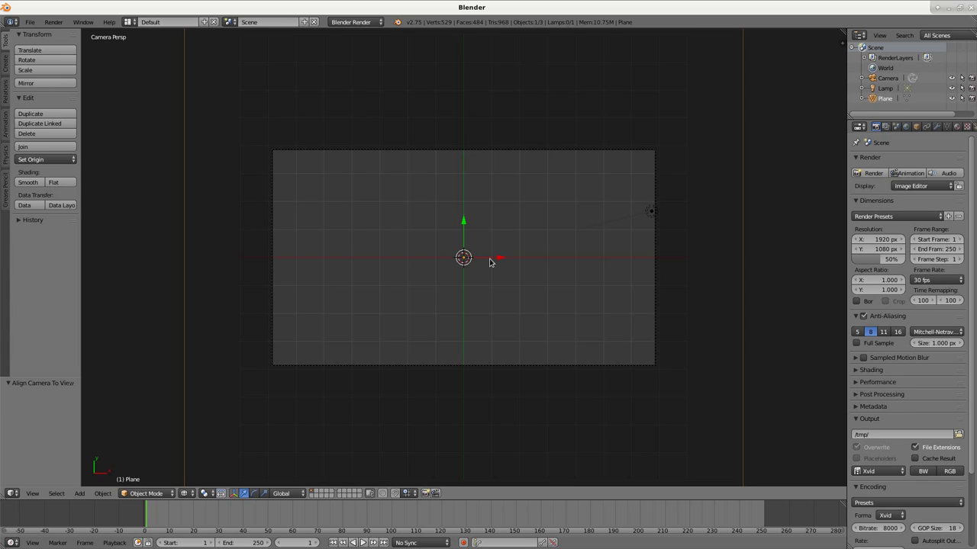
key(Tab)
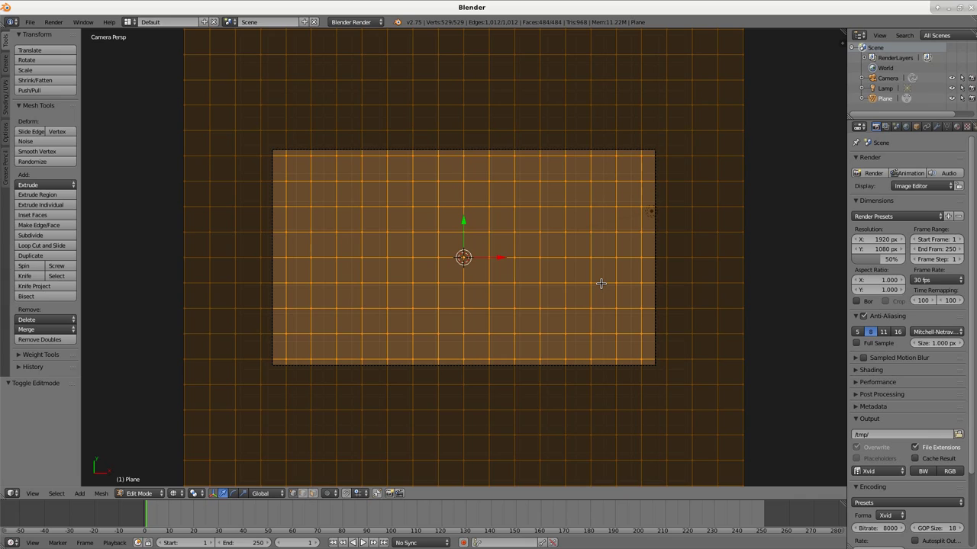
key(Tab)
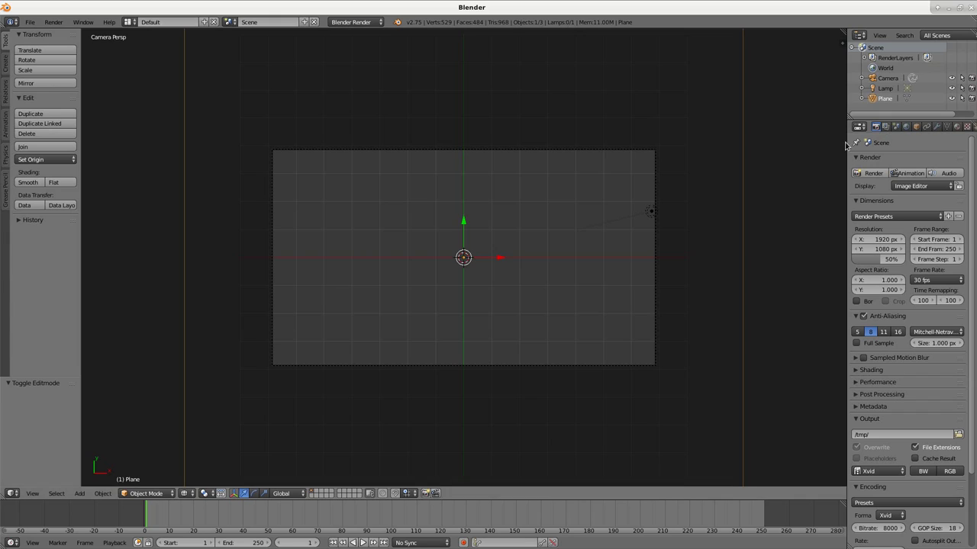
- Add a Wireframe modifier to the plane with thickness 0.002
click(935, 127)
drag(847, 161, 811, 161)
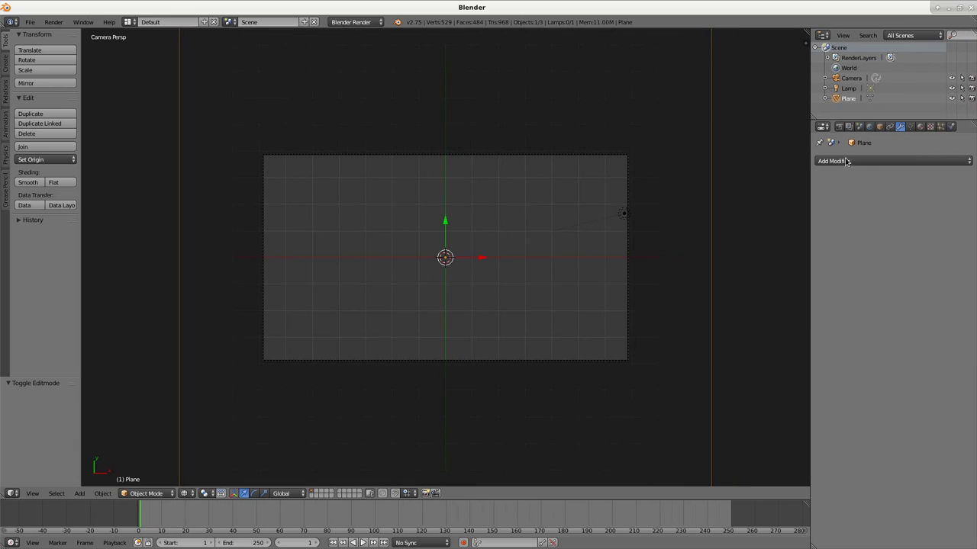
click(846, 161)
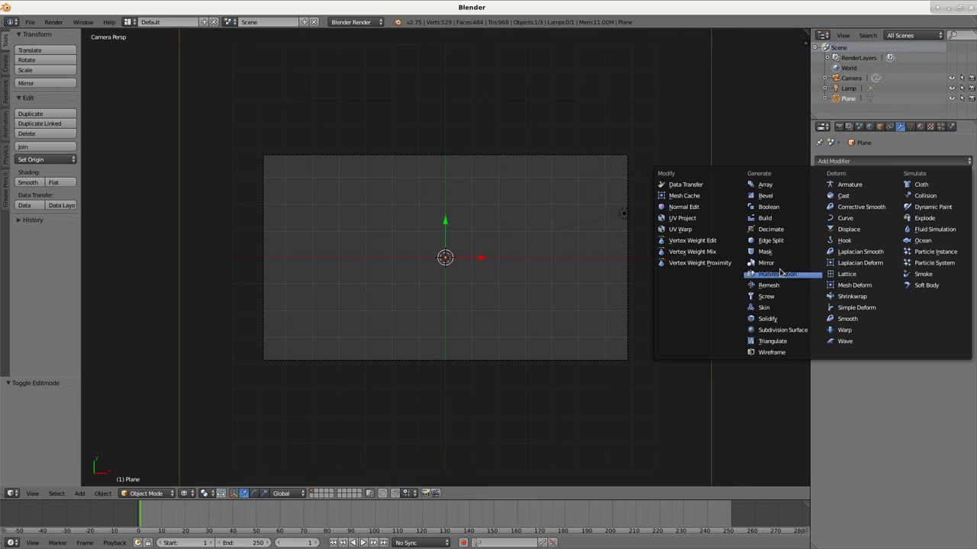
click(772, 353)
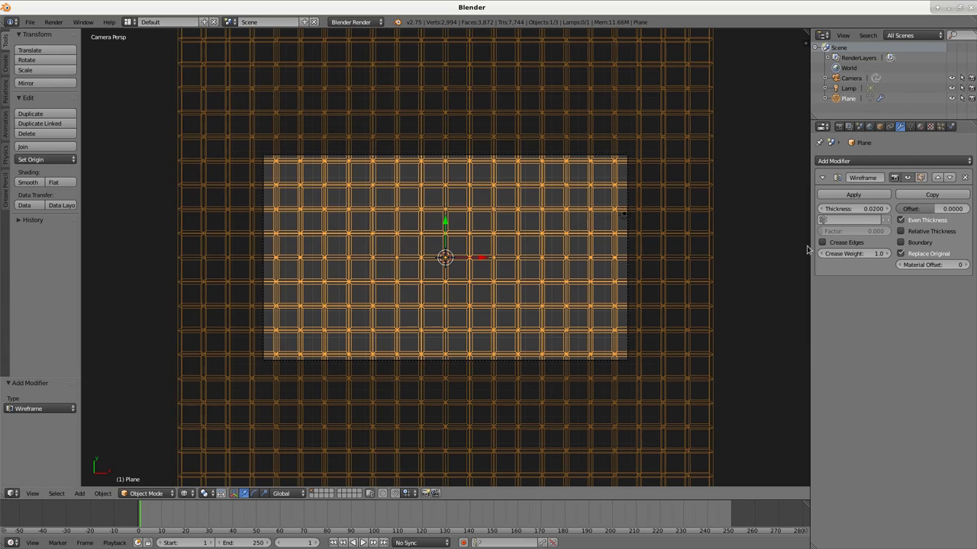
click(873, 211)
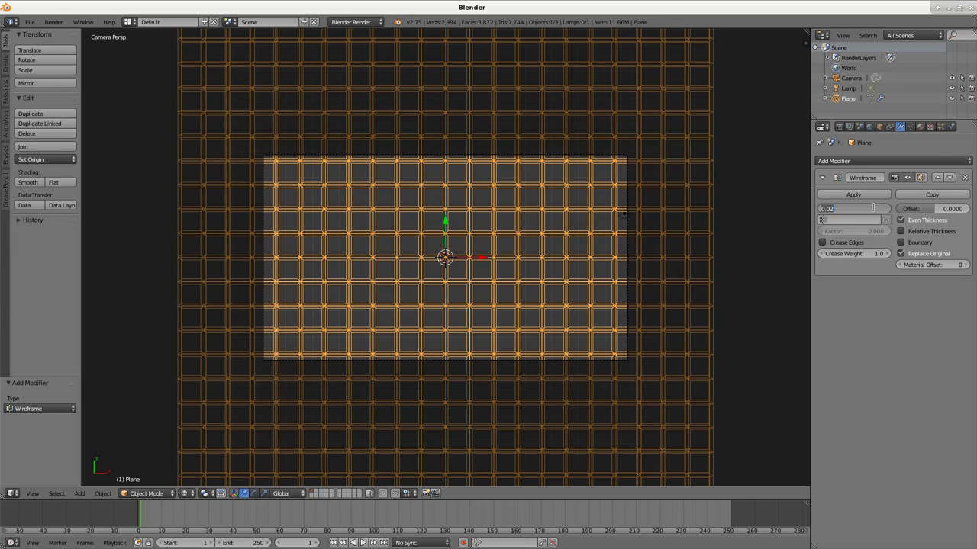
key(BackSpace)
text(.002)
key(Return)
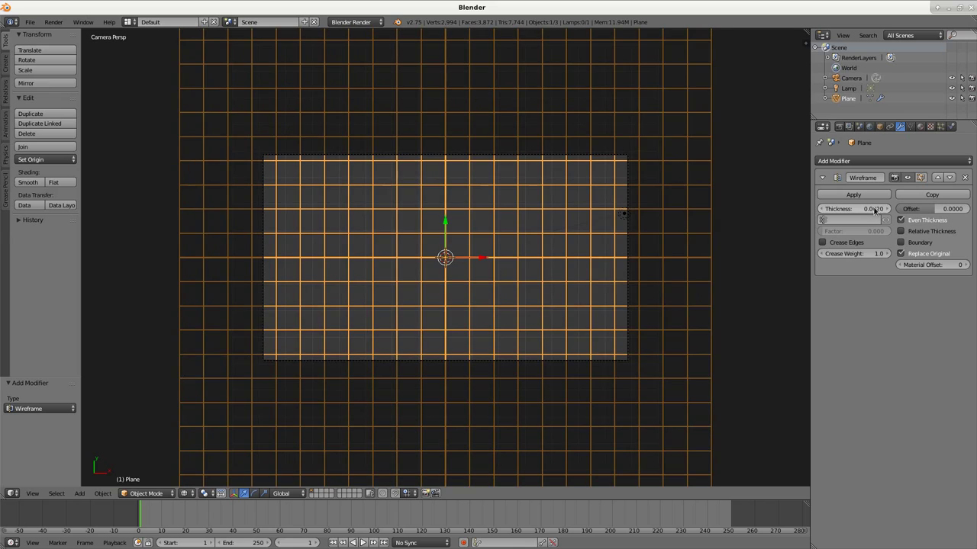
- Check the thin wireframe grid in a test render
key(F12)
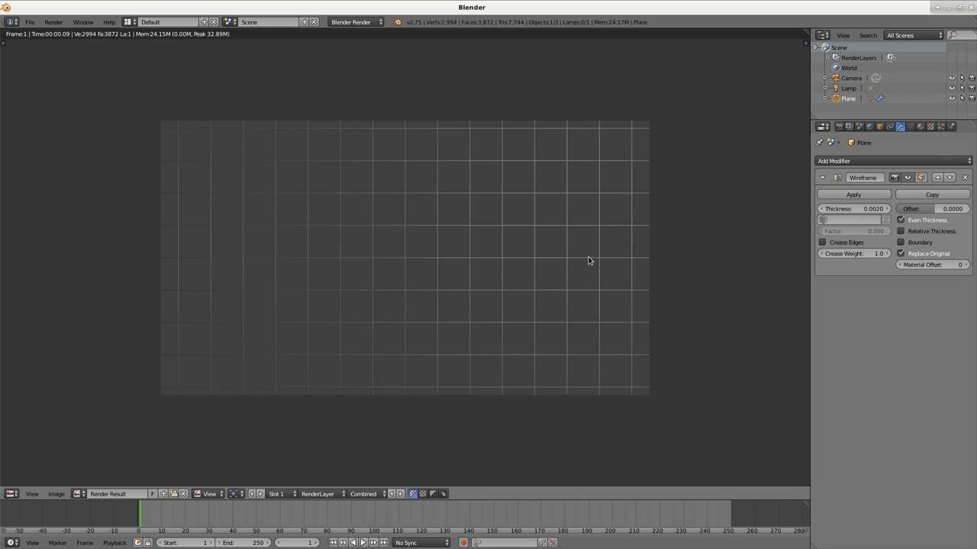
key(Escape)
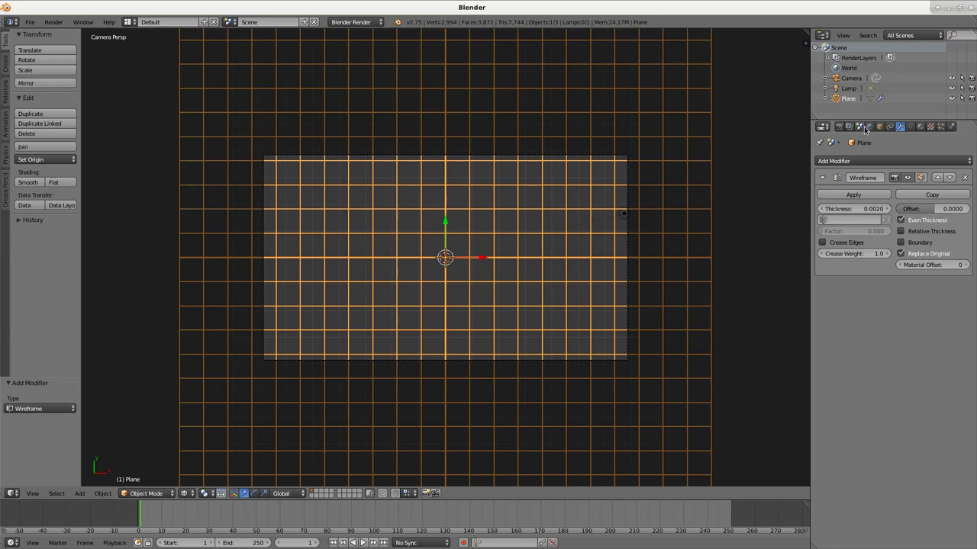
click(870, 128)
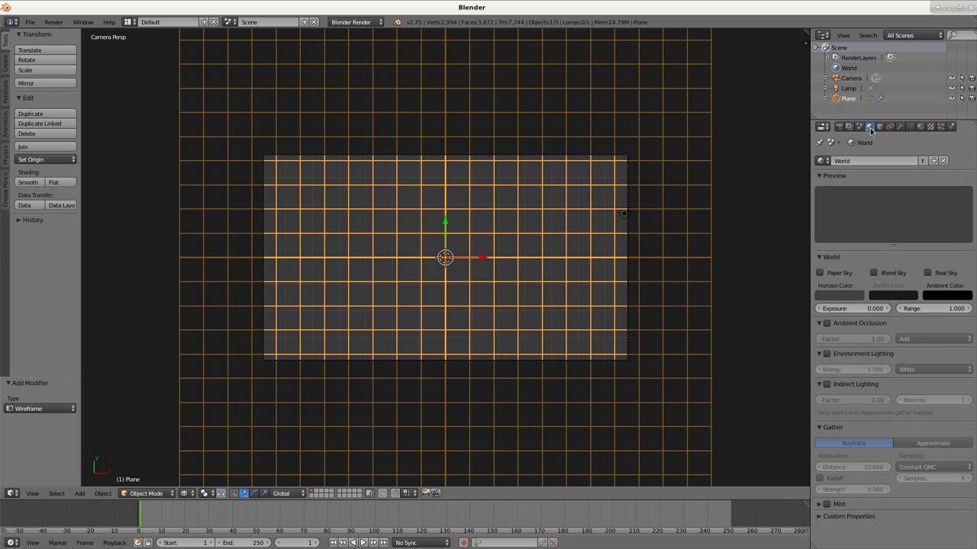
- Set the World horizon colour to hex 26A3D0
click(841, 296)
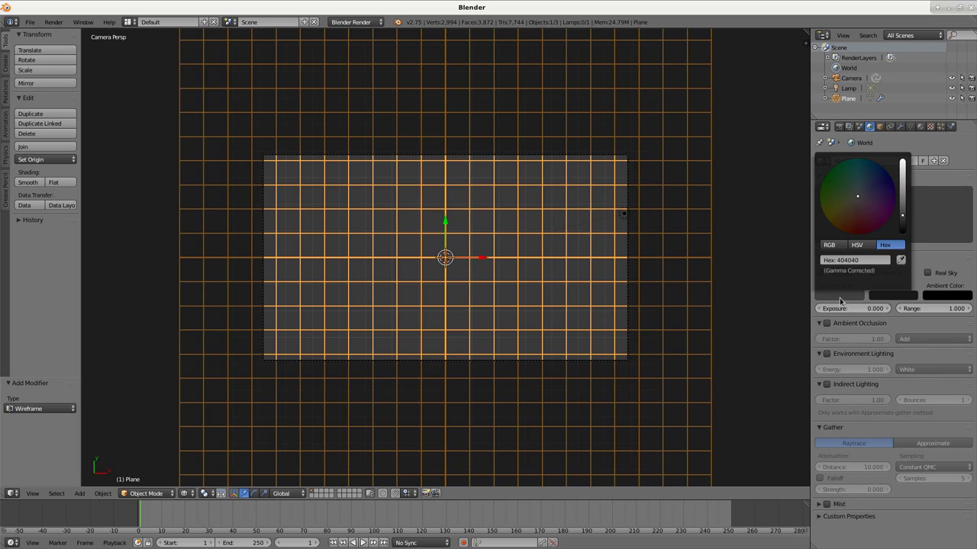
click(858, 259)
text(26a3d0)
key(Return)
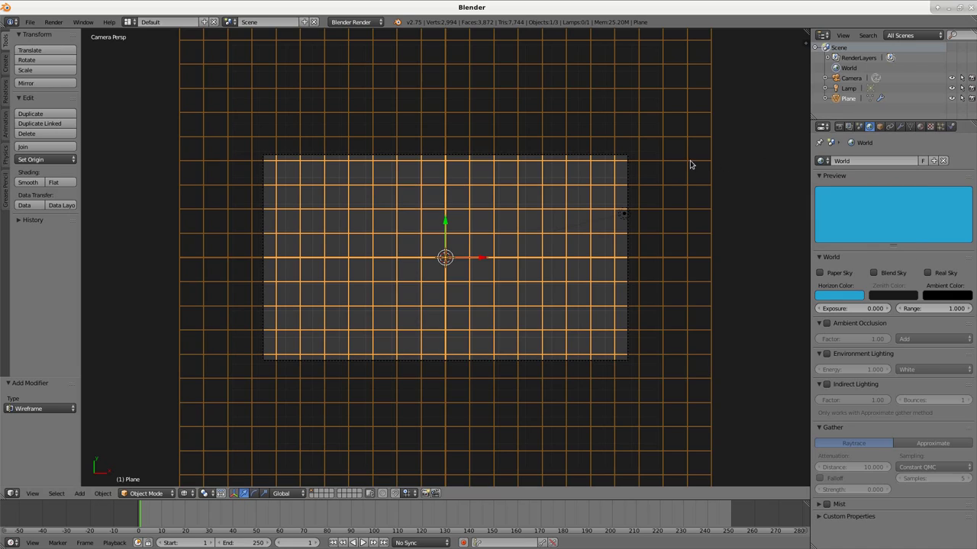
- Create a new material for the plane with diffuse colour hex 1E97C5
click(920, 128)
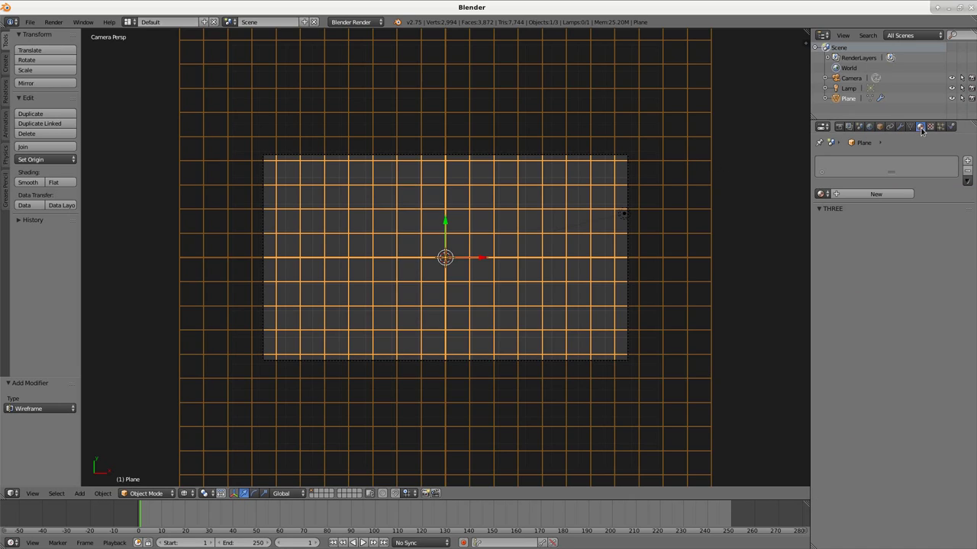
click(876, 194)
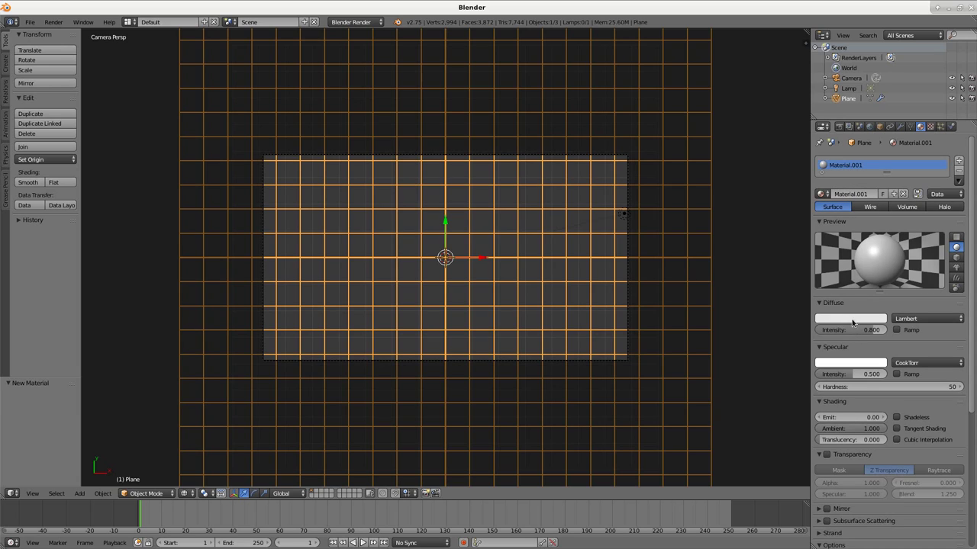
click(835, 320)
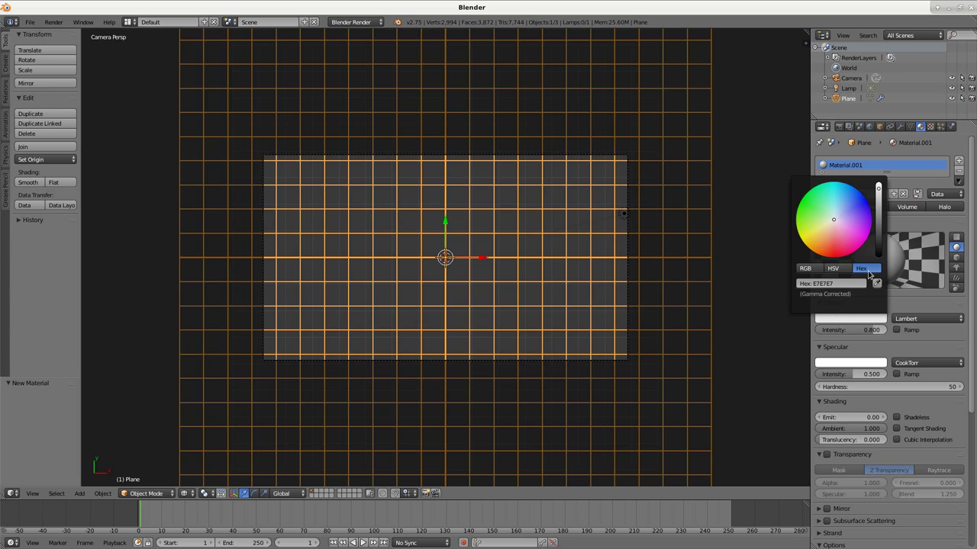
click(842, 284)
text(1e97c5)
key(Return)
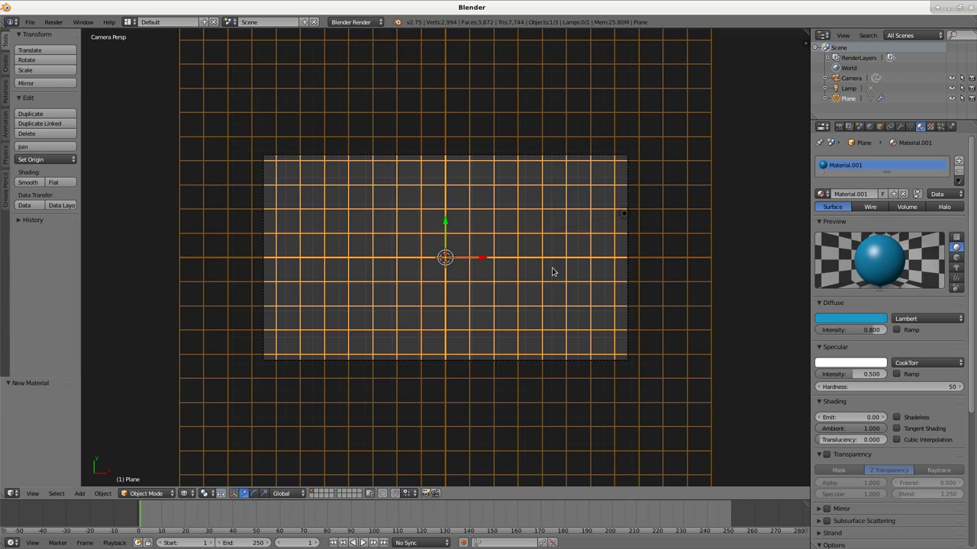
- Make the material shadeless and compare test renders before and after
key(F12)
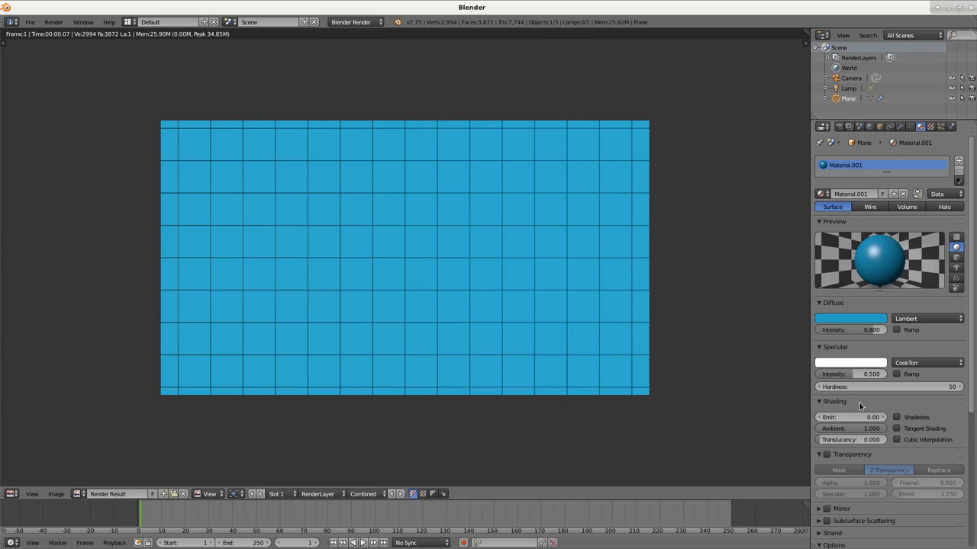
click(896, 417)
key(F12)
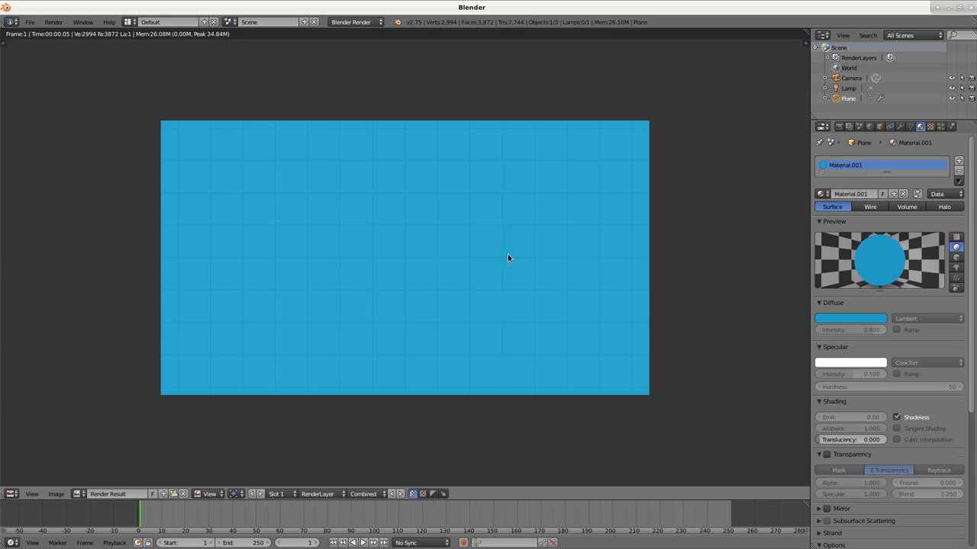
key(Escape)
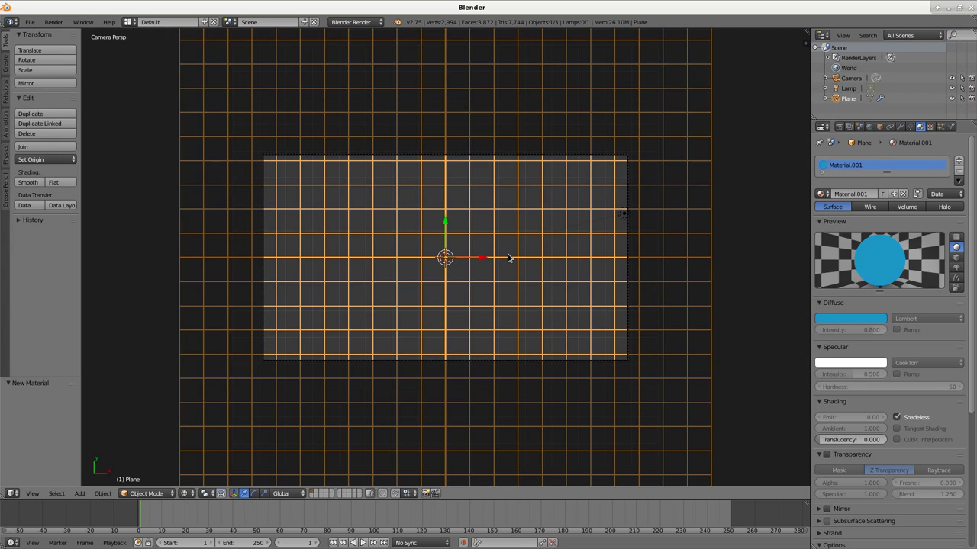
- Add a new text object to the scene
key(Tab)
key(Tab)
key(space)
text(text)
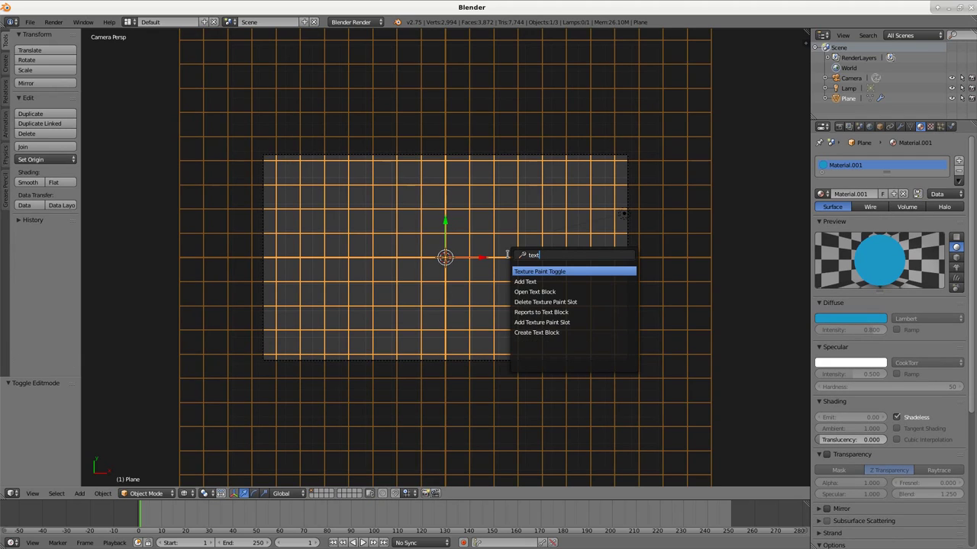
key(Down)
key(Return)
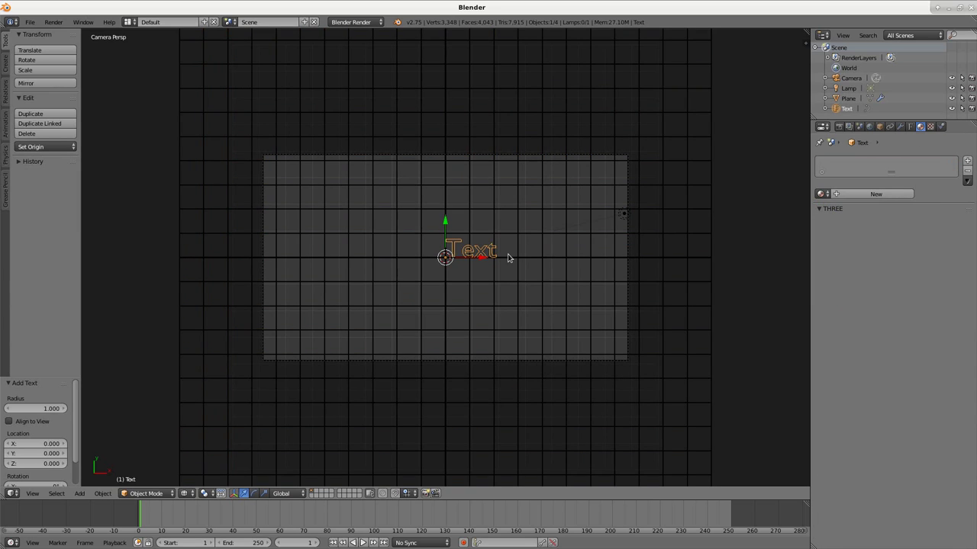
- Load /tmp/Science Icons.ttf as the text object's regular font
click(909, 127)
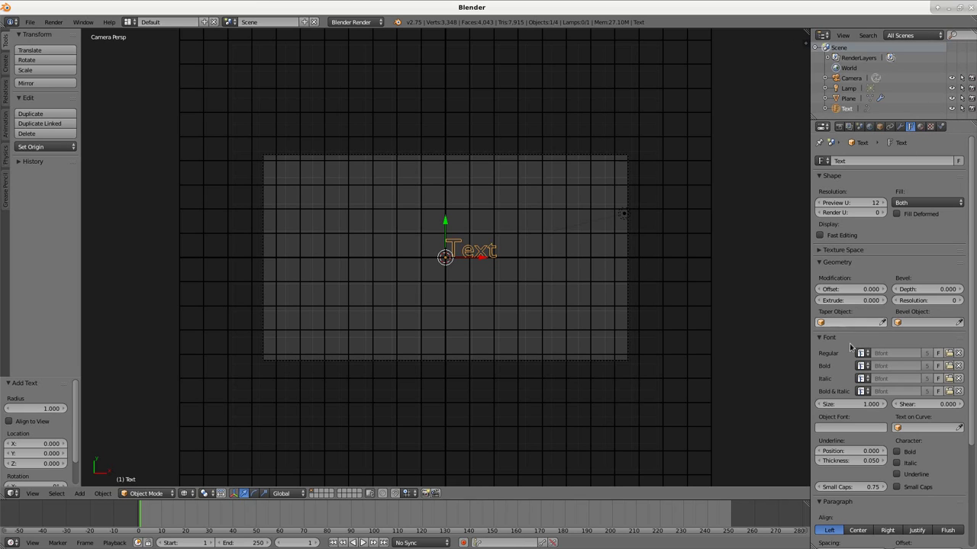
click(950, 354)
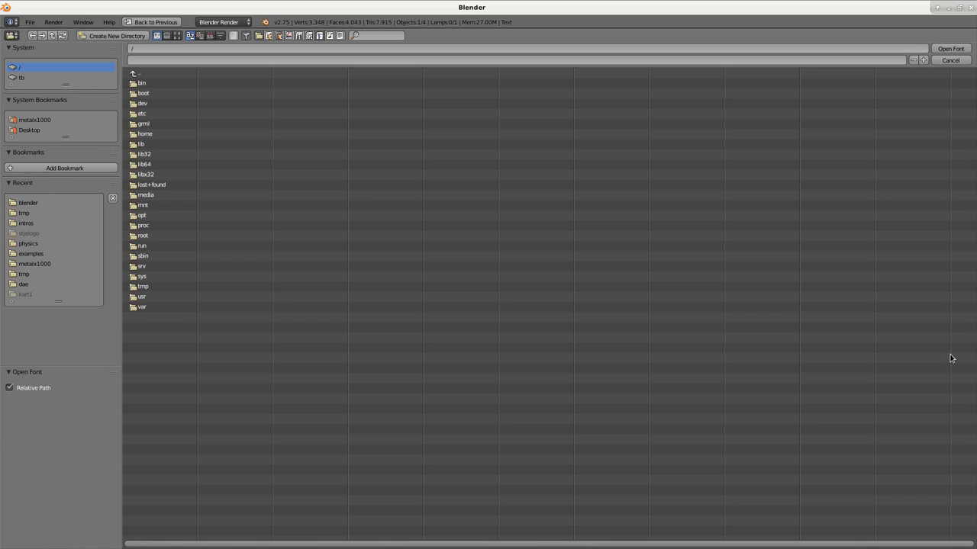
click(41, 213)
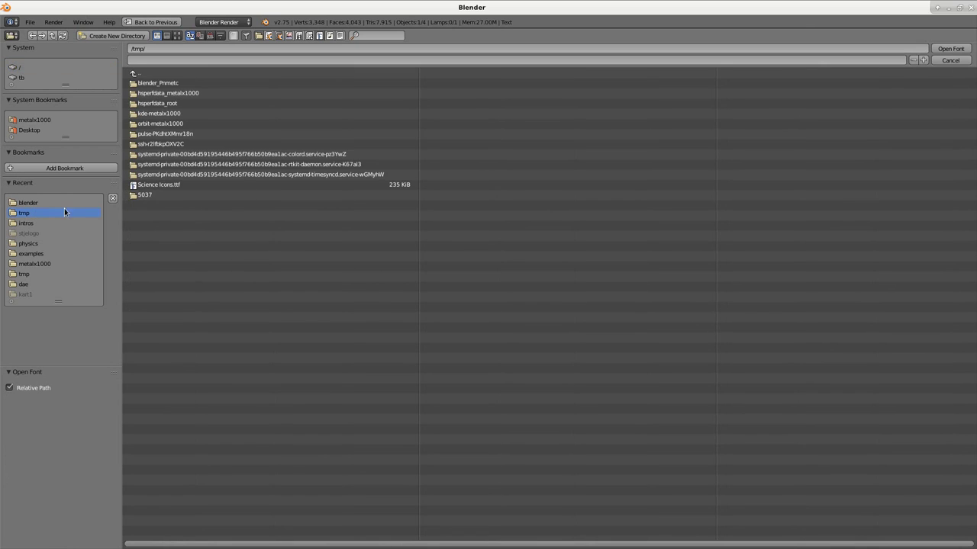
click(181, 189)
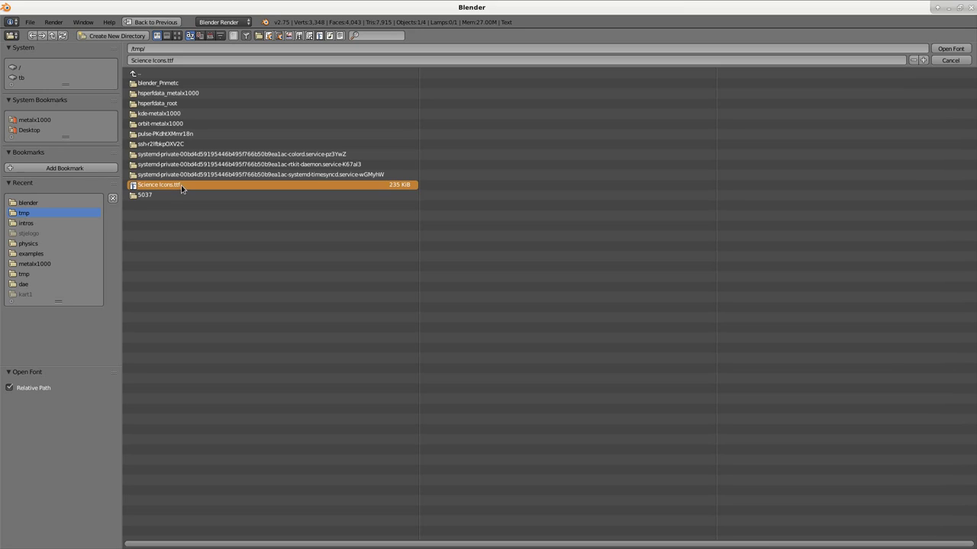
click(950, 48)
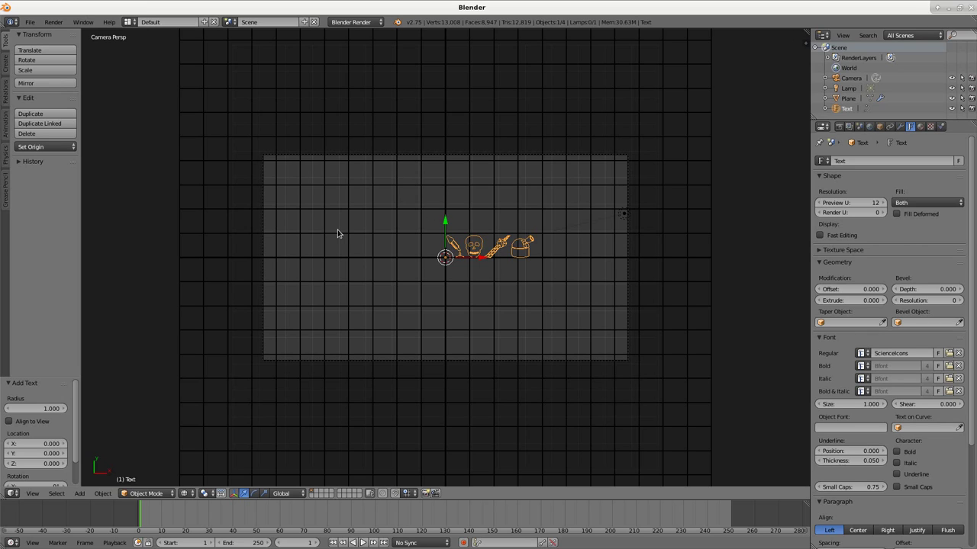
- From a side view, raise the background plane 0.325 units along Z
key(KP_3)
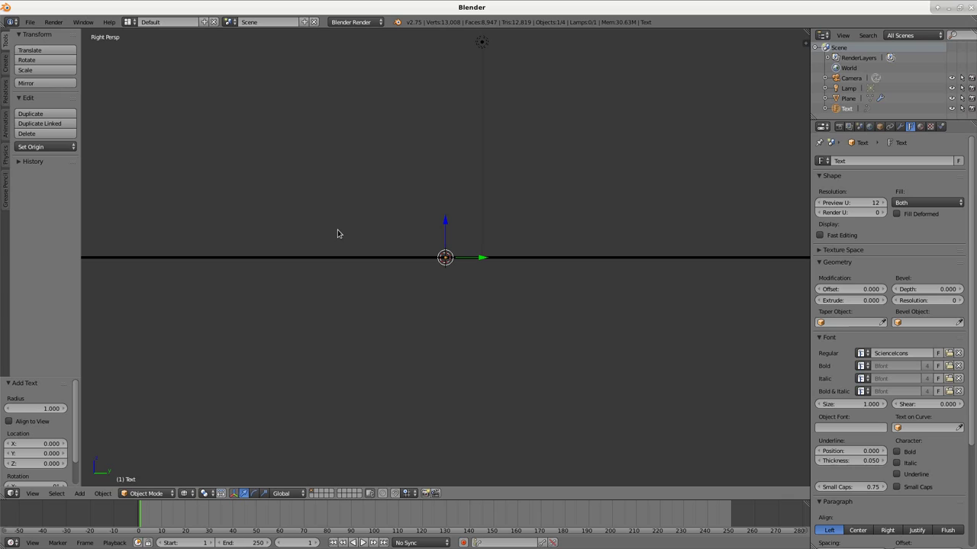
right_click(296, 262)
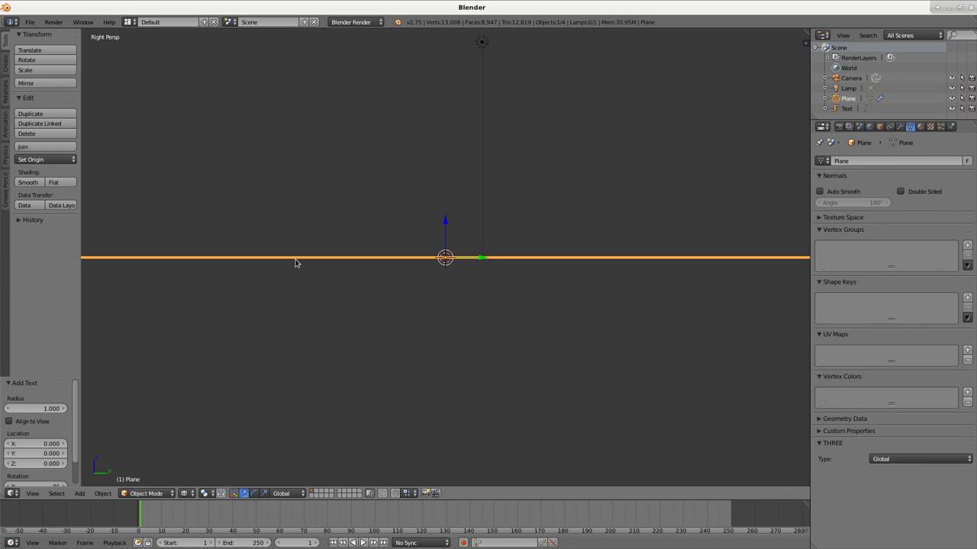
key(g)
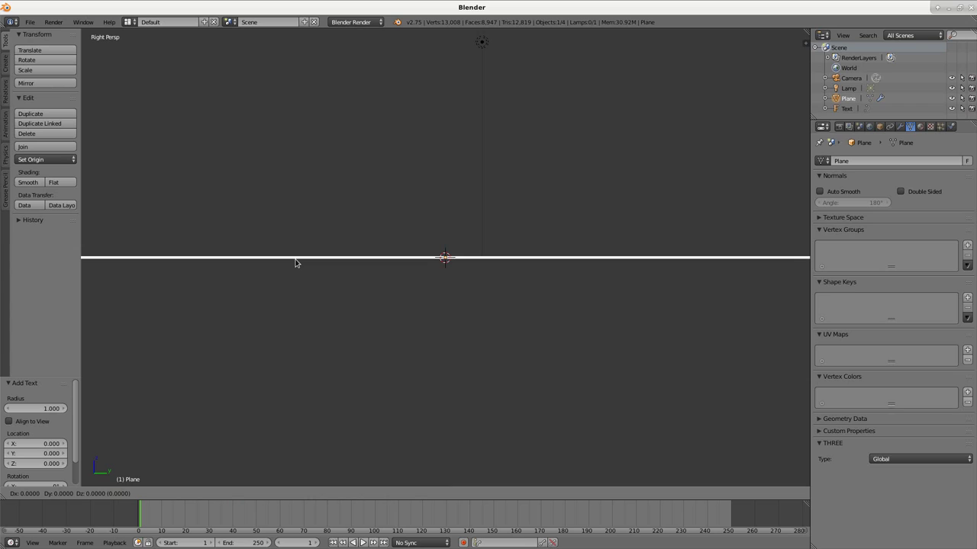
key(z)
click(297, 255)
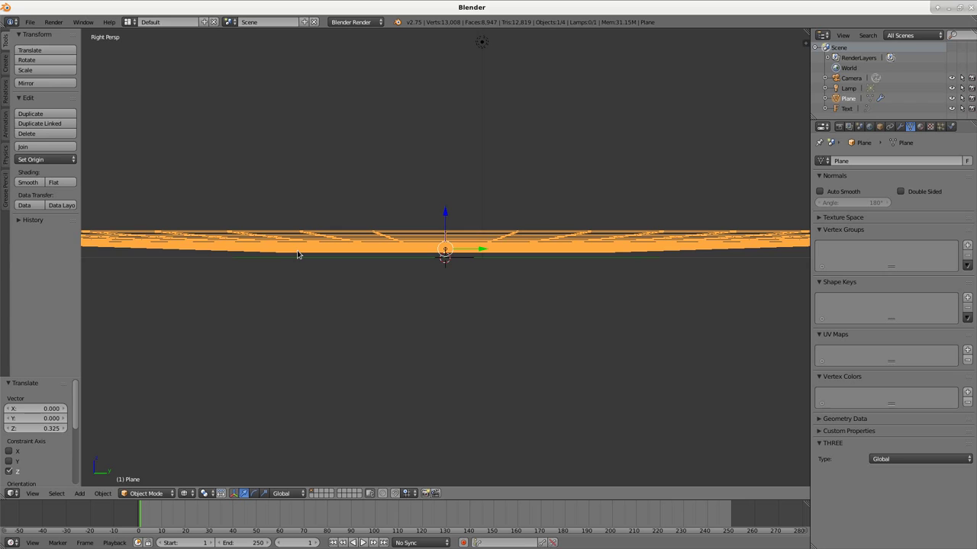
- Look through the camera, zoom in and select the icon text object
key(KP_0)
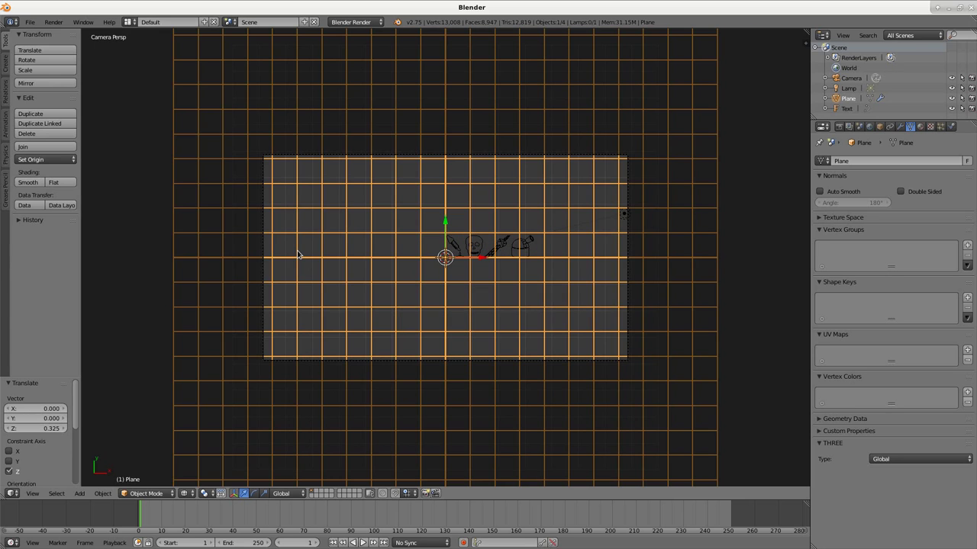
scroll(328, 236, up, 2)
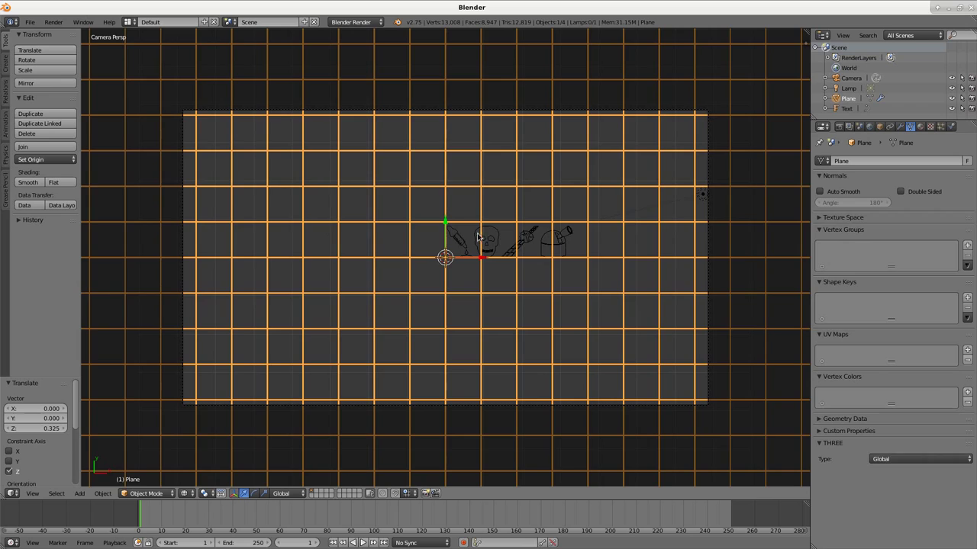
right_click(466, 243)
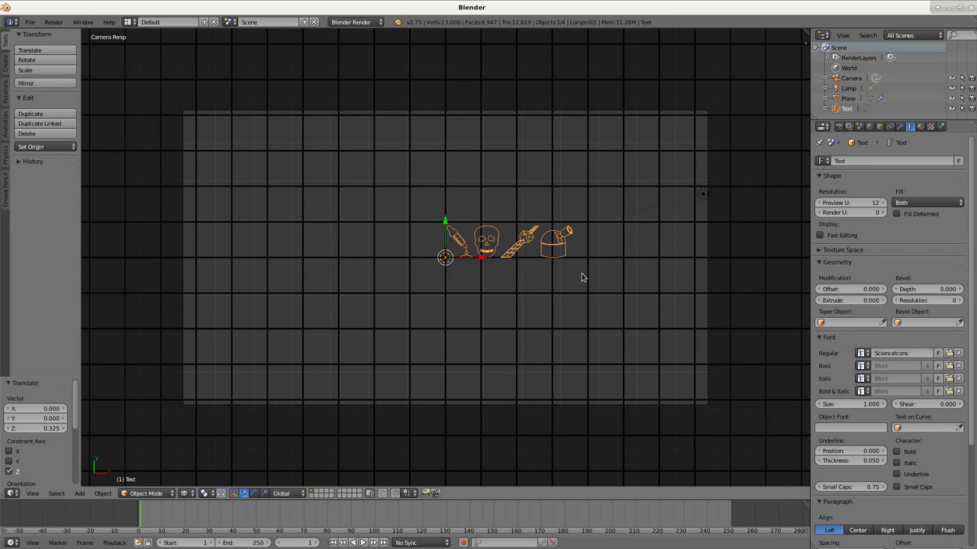
- After a preview render, give the icon text a new material with diffuse hex colour 4580D6
key(F12)
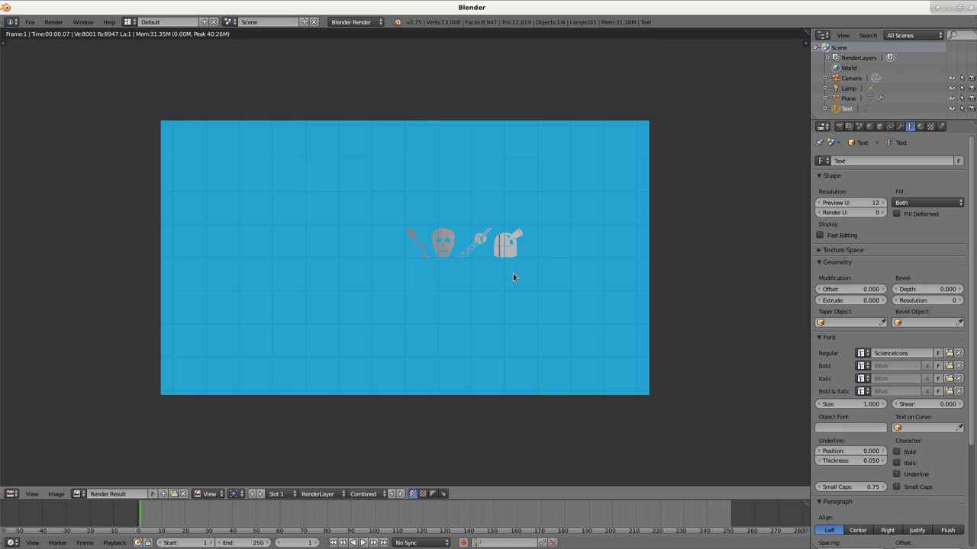
key(Escape)
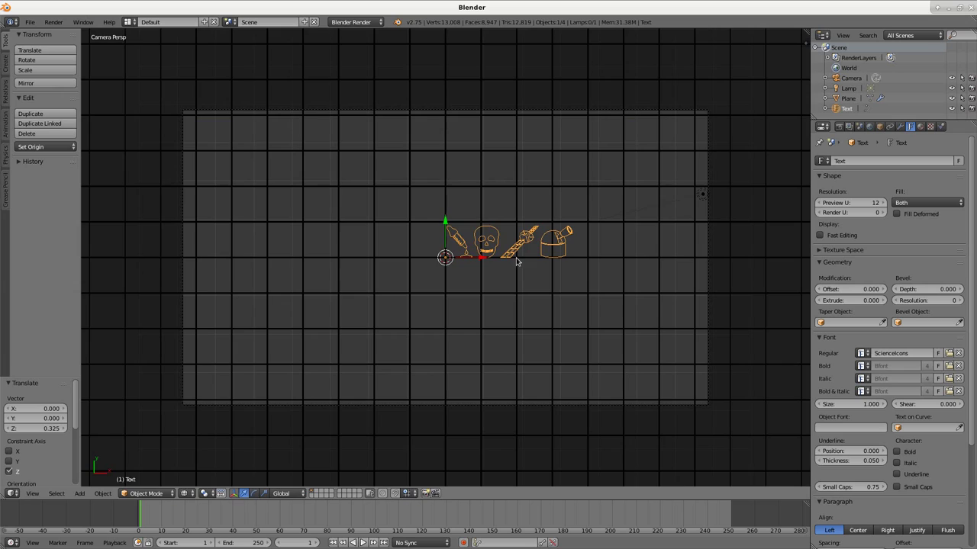
click(920, 126)
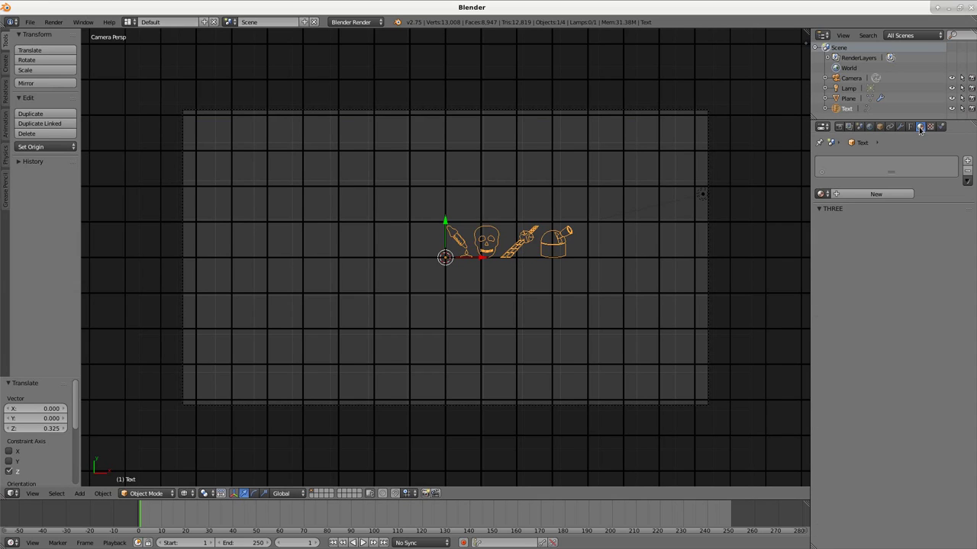
click(846, 195)
click(845, 319)
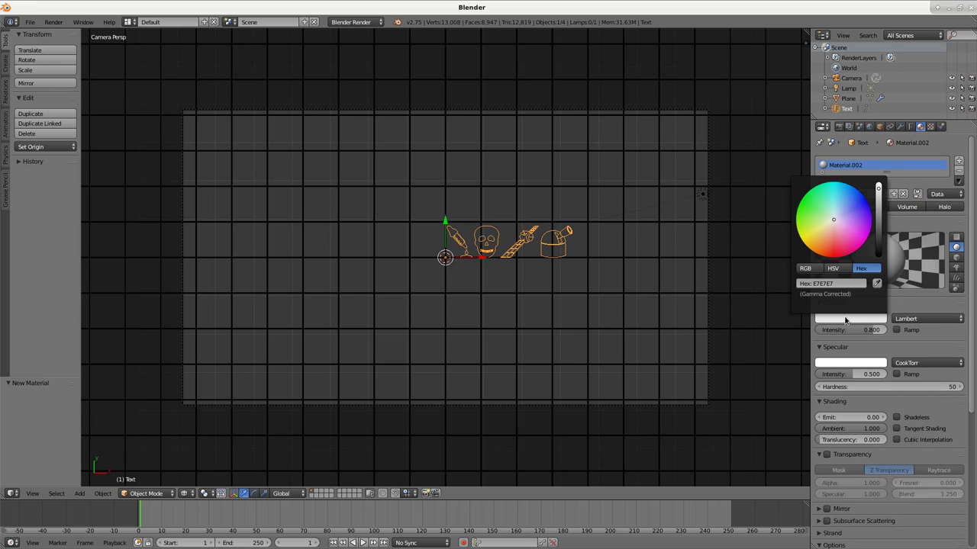
click(855, 281)
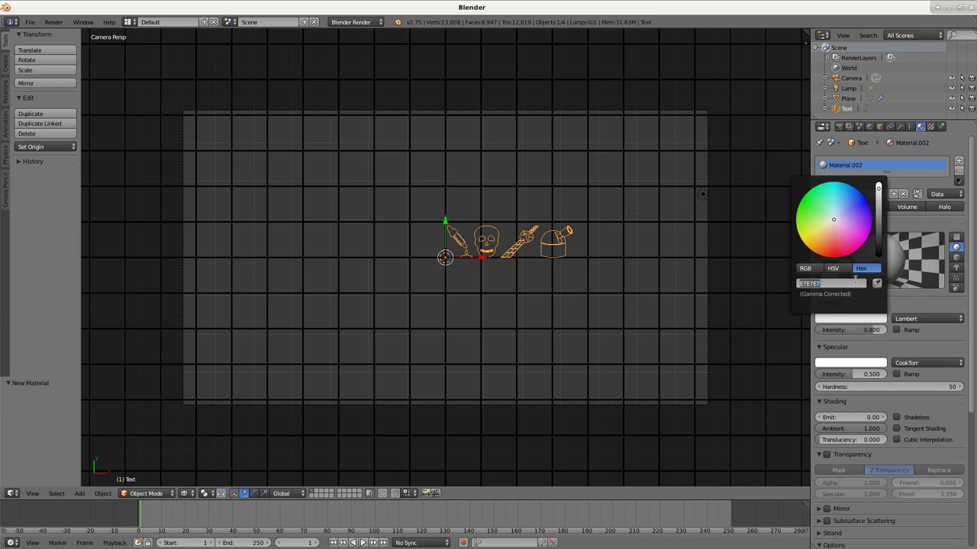
text(4580D6)
key(Return)
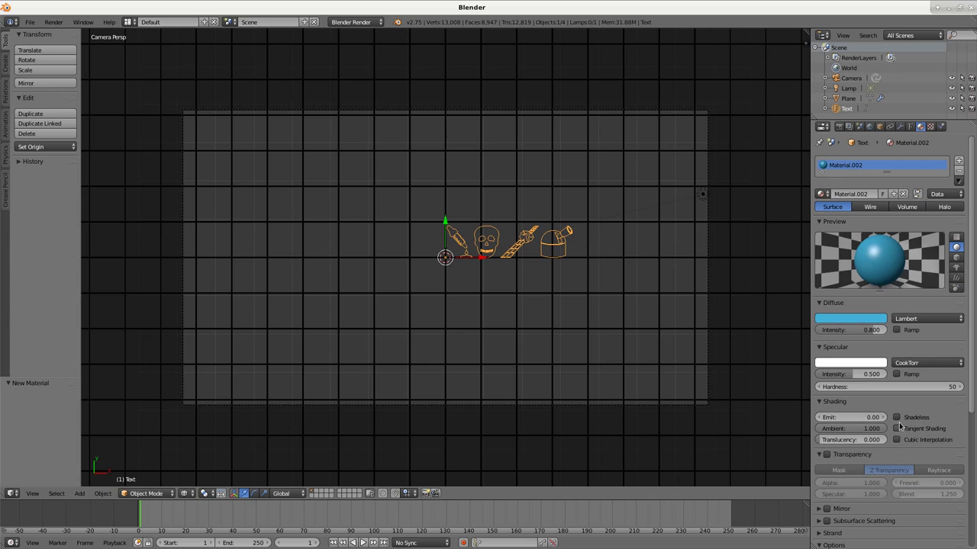
- Make the blue material shadeless and check it in a test render
click(897, 418)
key(F12)
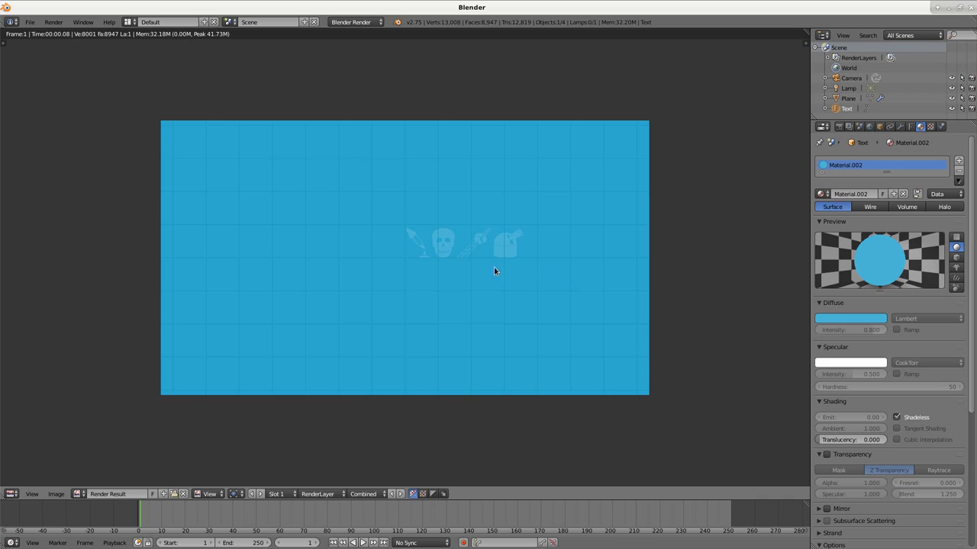
key(Escape)
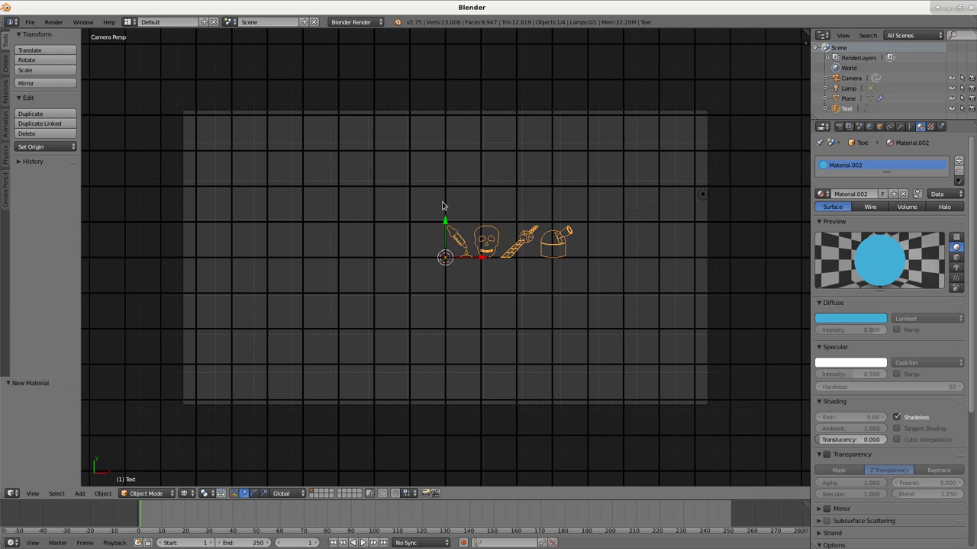
- Delete the extra glyphs so the text holds only the dropper icon
key(Tab)
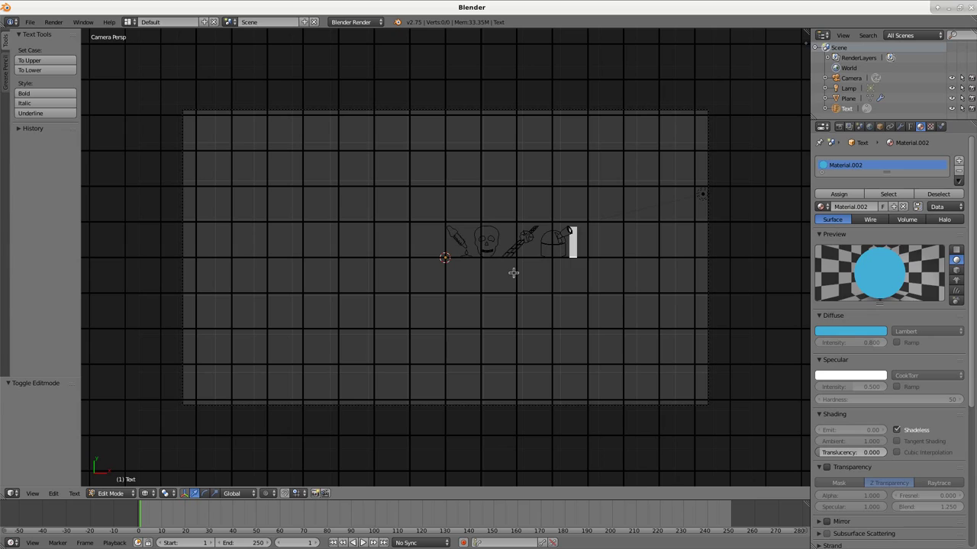
key(BackSpace)
key(BackSpace)
key(BackSpace)
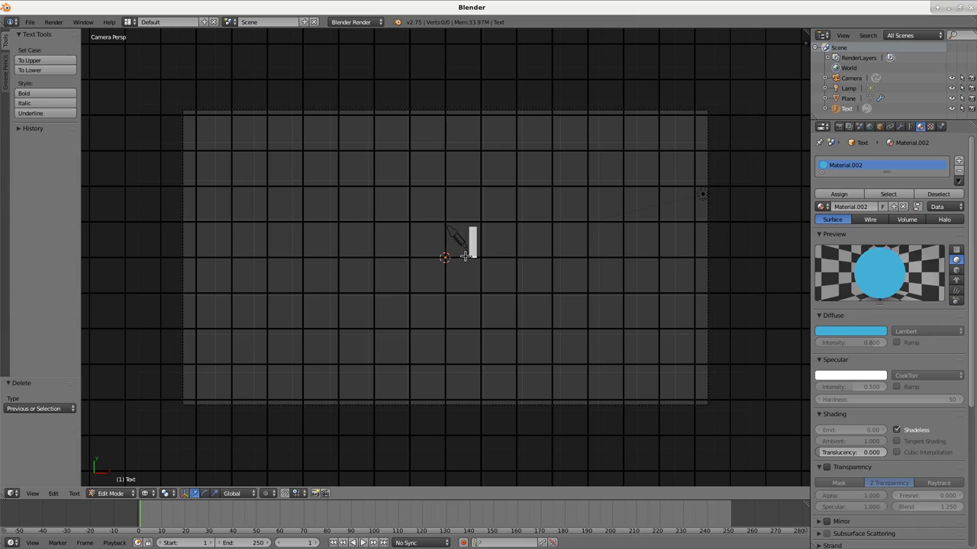
key(Tab)
- Scale the dropper by about 2.19, move it near the top, and duplicate it
key(s)
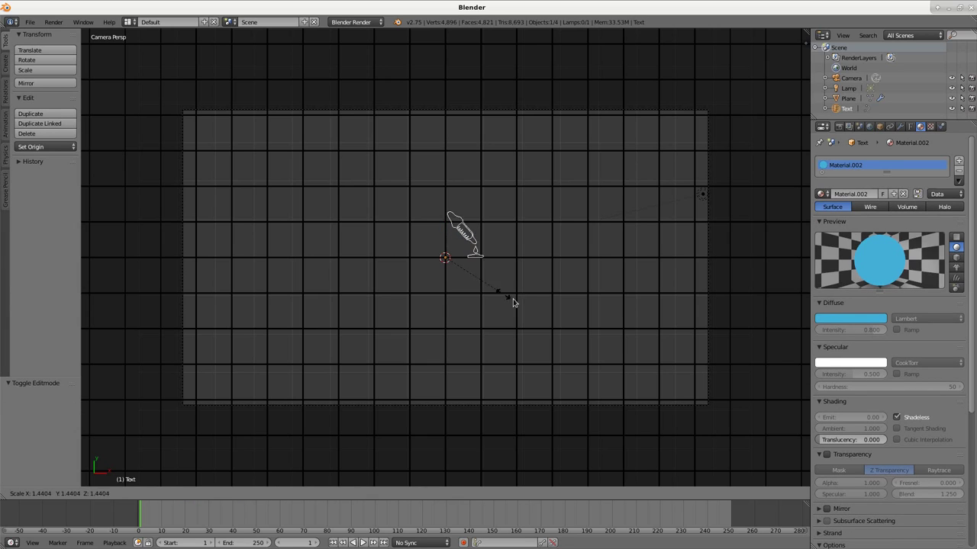
click(534, 310)
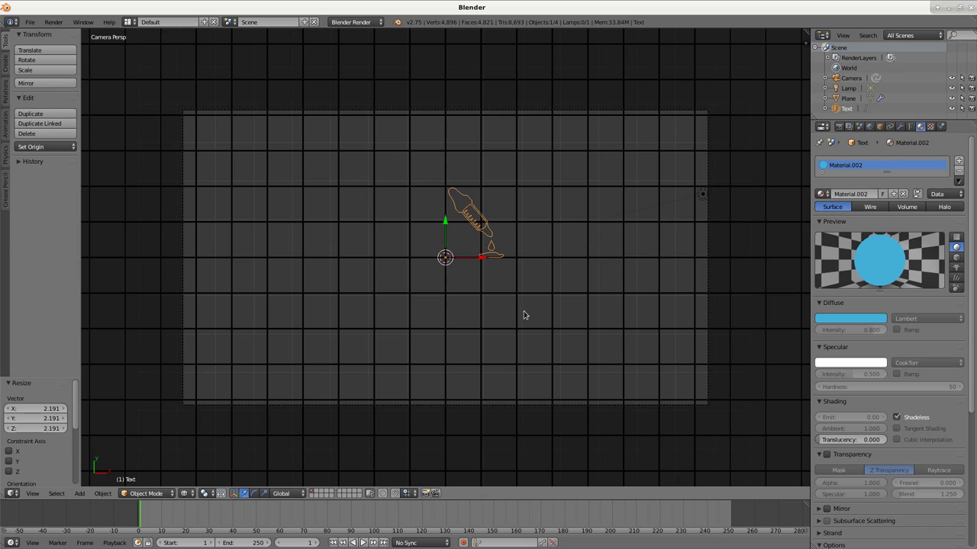
key(g)
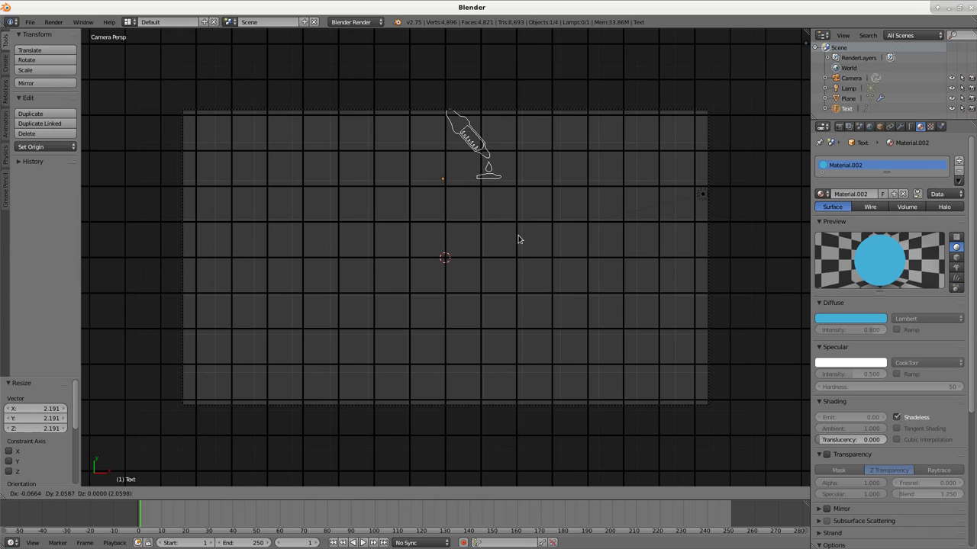
click(518, 240)
key(shift+d)
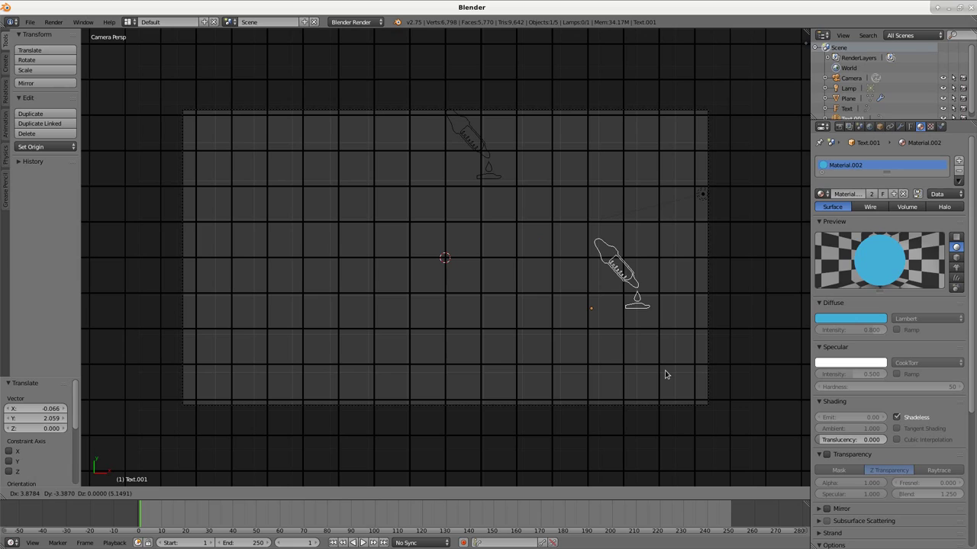
- Place the dropper copy at lower right and change its glyph to the microscope (q)
click(665, 374)
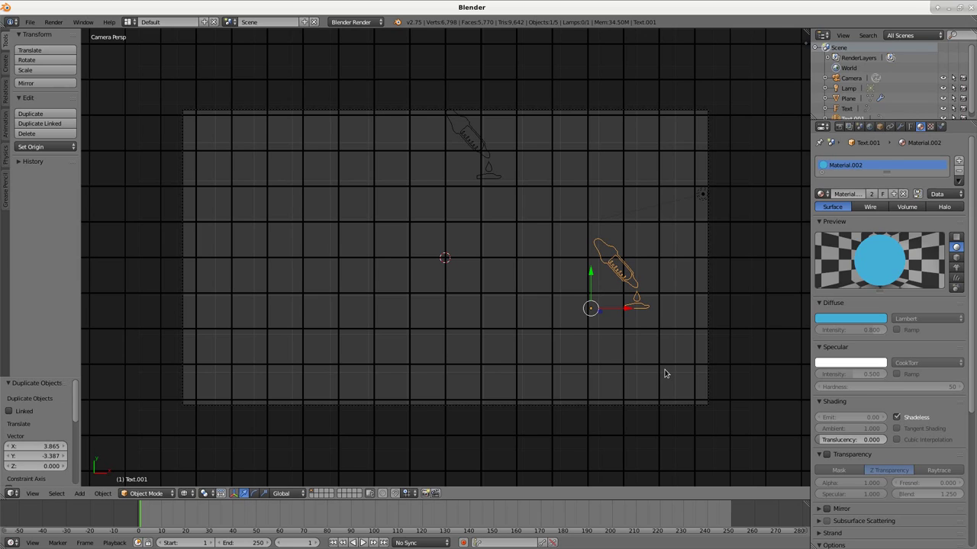
key(Tab)
key(BackSpace)
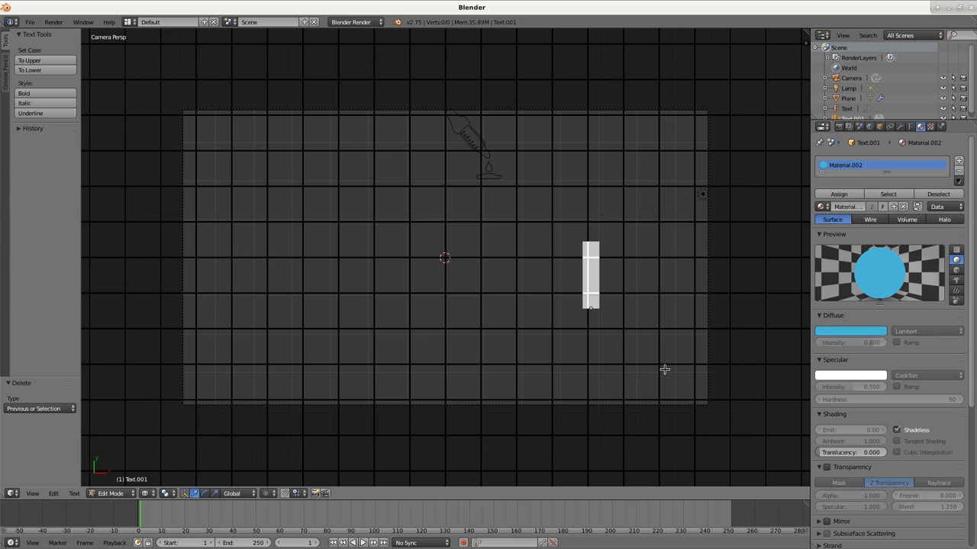
text(q)
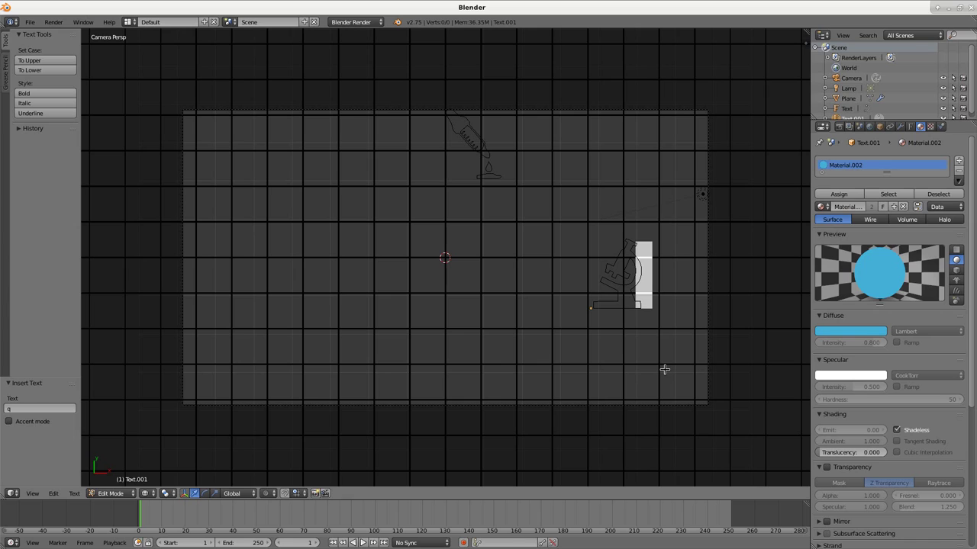
key(Tab)
- Copy the microscope lower down, change it to a skull (e), and duplicate the skull
key(shift+d)
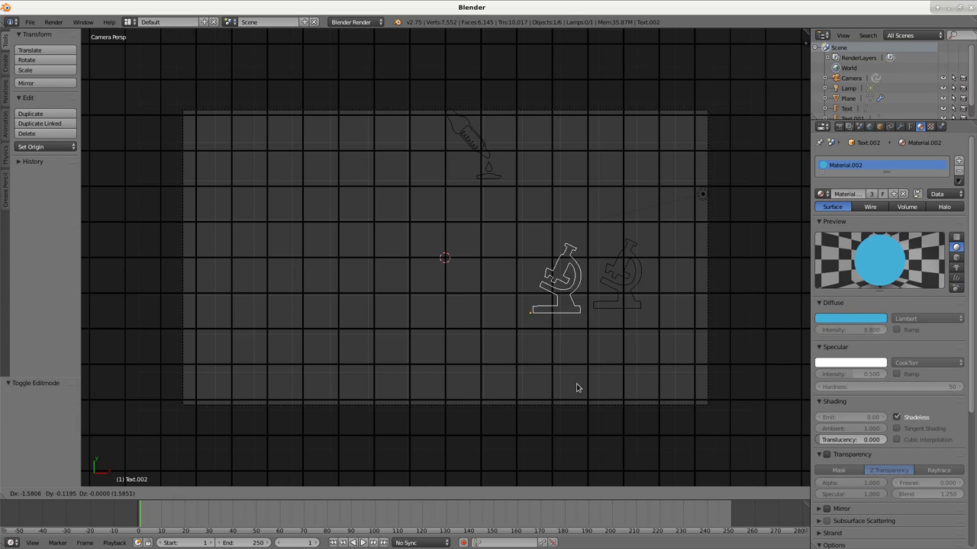
click(463, 447)
key(Tab)
key(BackSpace)
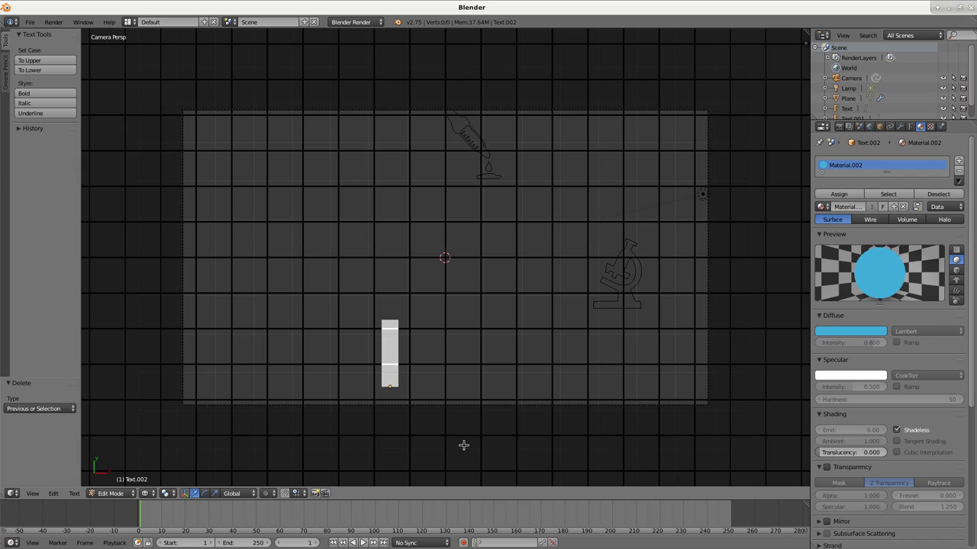
text(w)
key(BackSpace)
text(e)
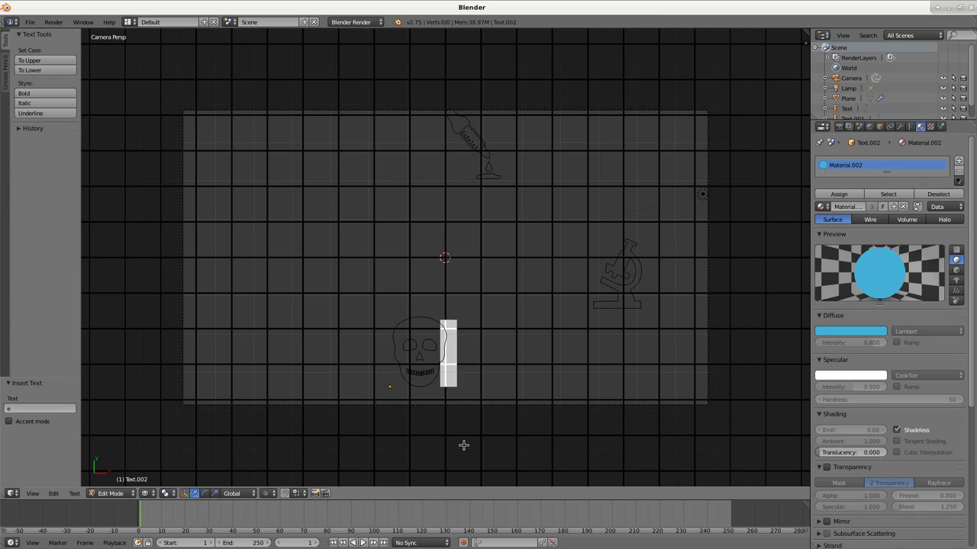
key(Tab)
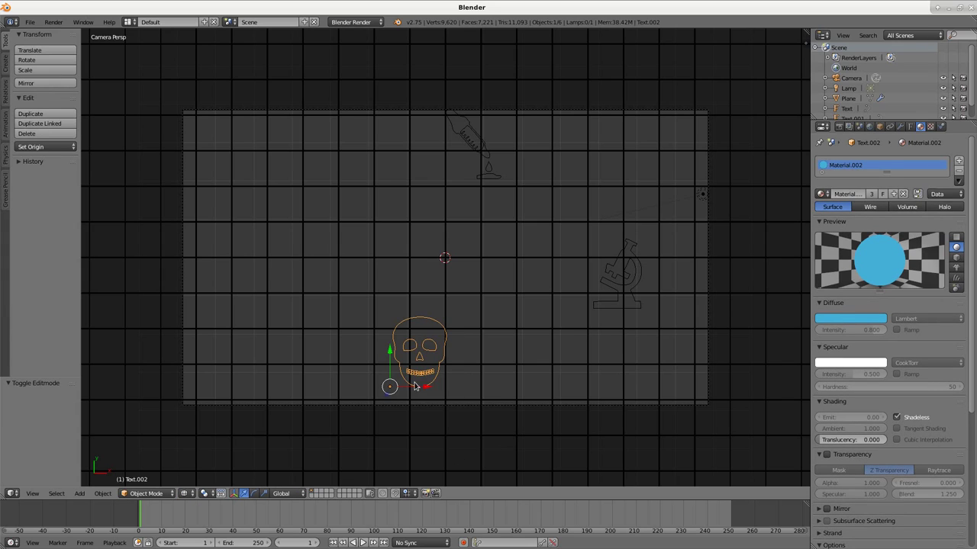
key(shift+d)
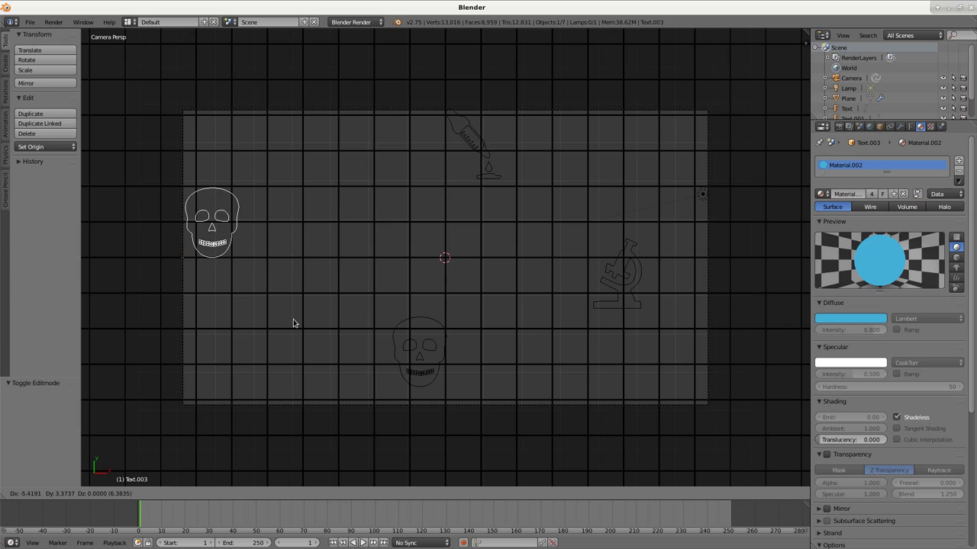
- Place the skull copy on the left and change it to a flask icon (y)
click(293, 319)
key(Tab)
key(BackSpace)
text(y)
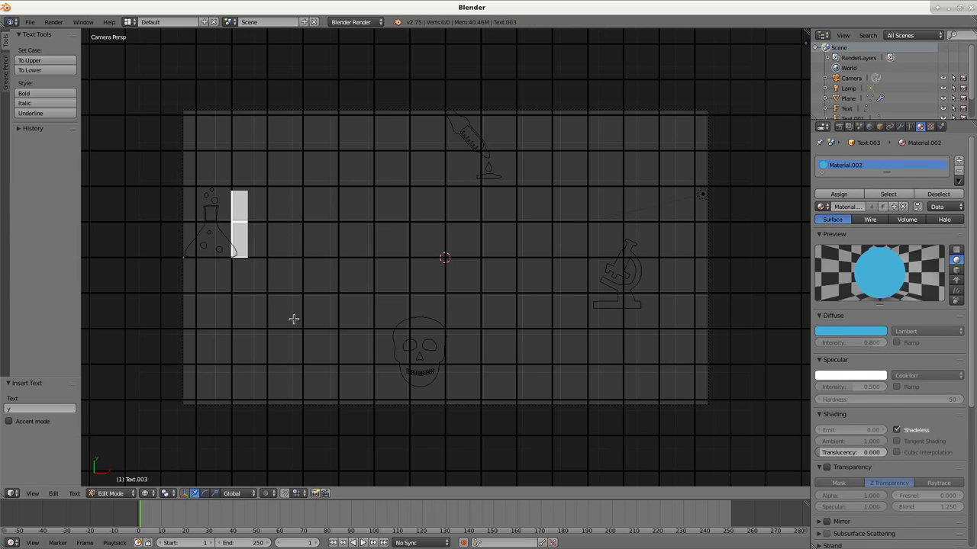
key(Tab)
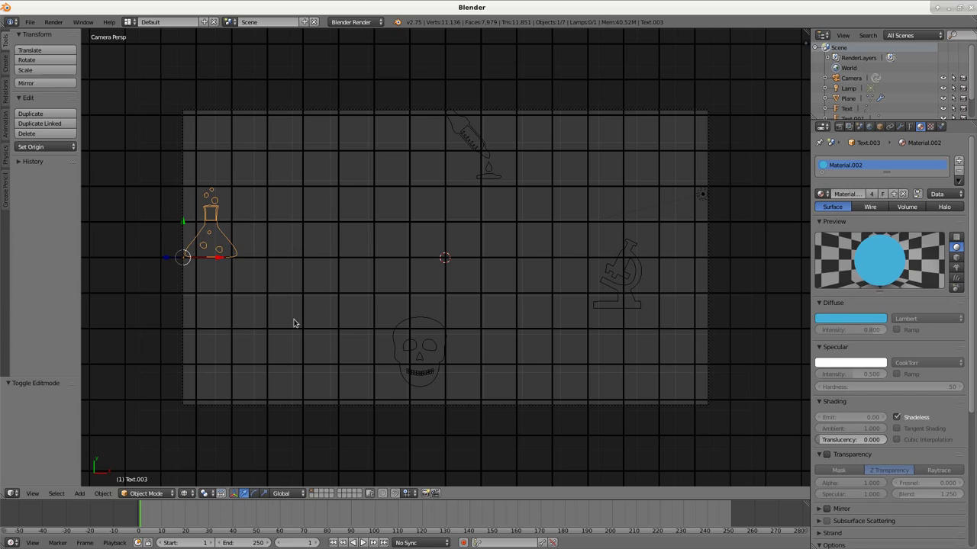
- Copy the flask near the top and change it to the E=mc² blackboard icon (i)
key(g)
click(436, 268)
key(Tab)
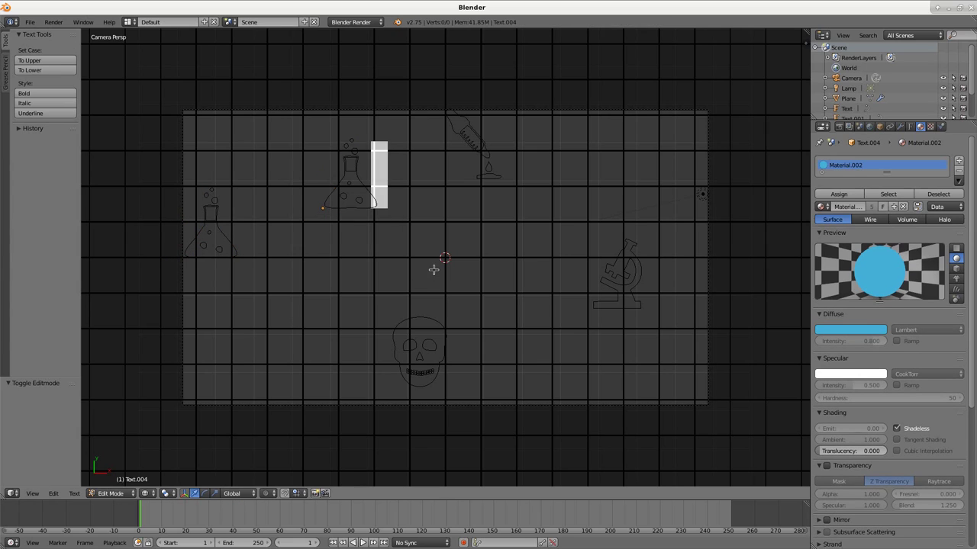
key(BackSpace)
text(u)
key(BackSpace)
text(i)
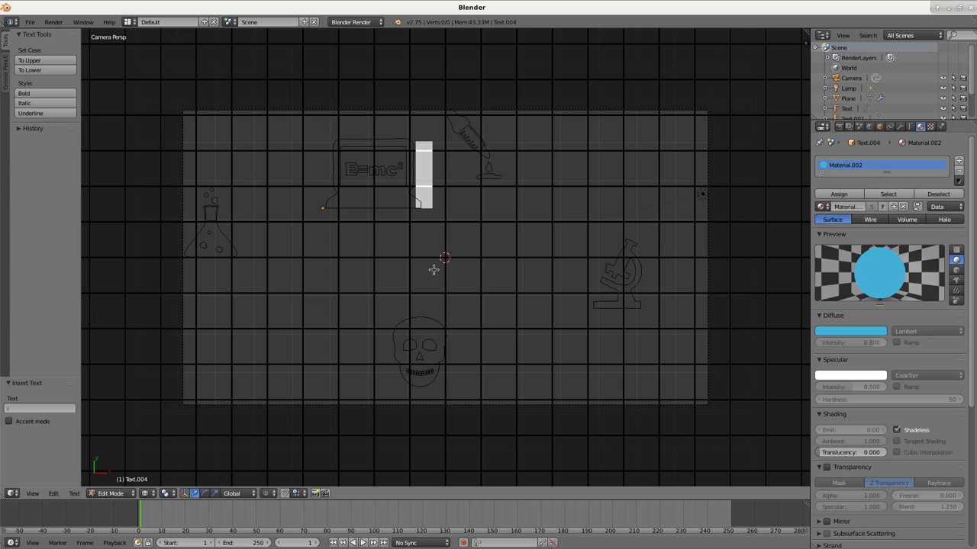
key(Left)
key(Right)
key(Tab)
- Copy the icon to the lower left as a magnifying glass (v), then duplicate it
key(shift+d)
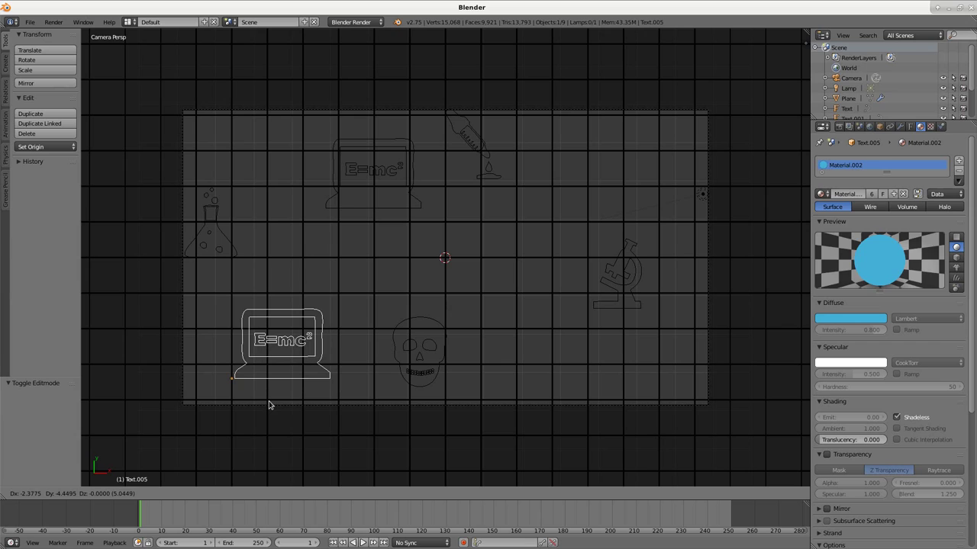
click(269, 404)
key(Tab)
key(BackSpace)
text(c)
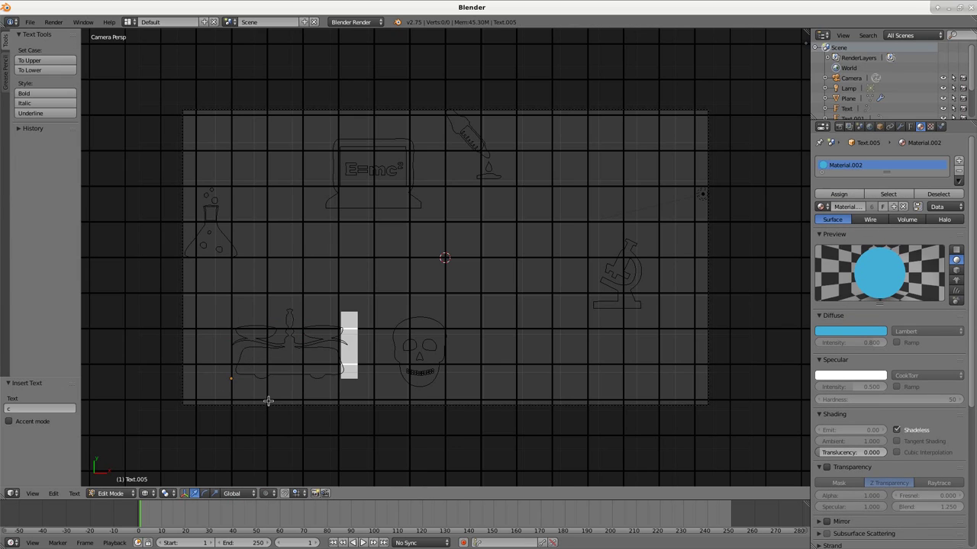
key(BackSpace)
text(v)
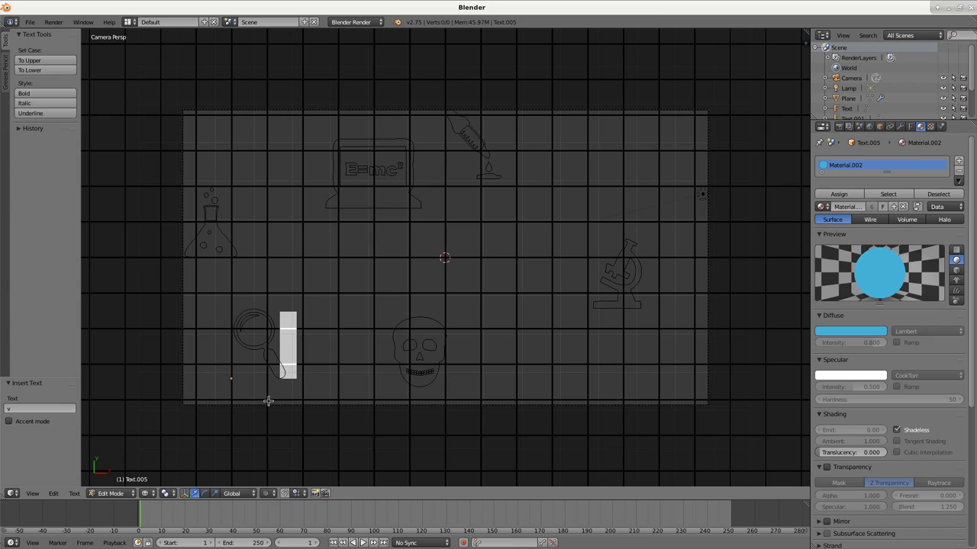
key(Tab)
key(shift+d)
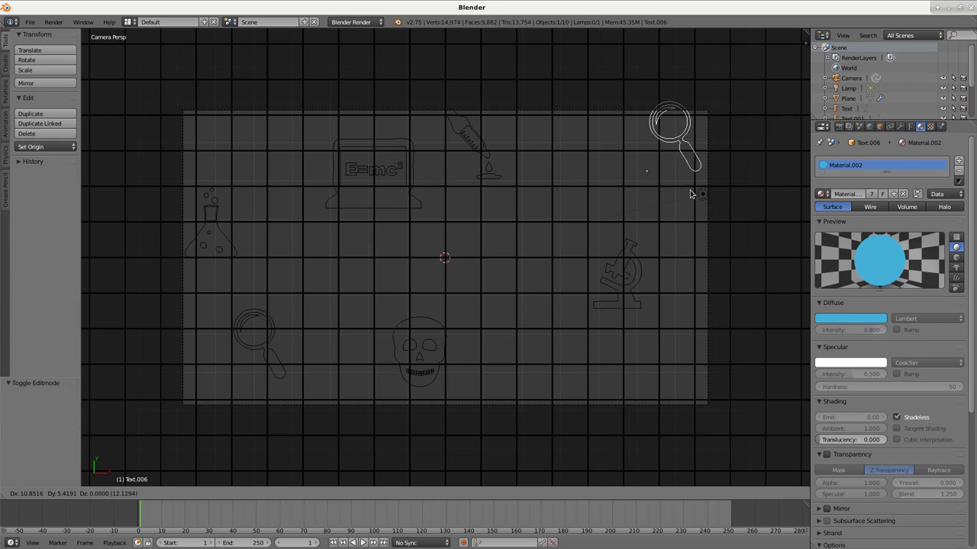
- Place the copy at top right and change it to a molecule icon (d)
click(701, 183)
key(Tab)
key(BackSpace)
text(b)
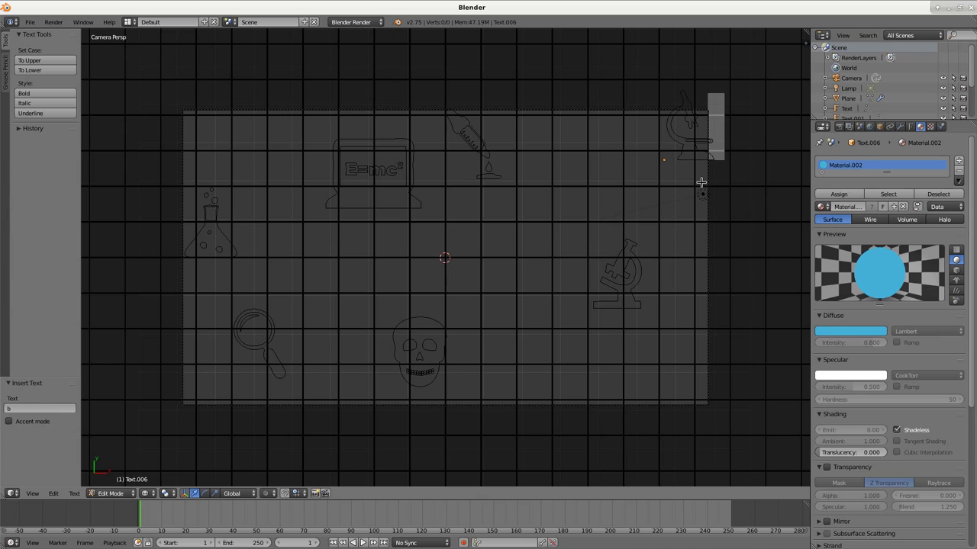
text(c)
key(BackSpace)
key(BackSpace)
text(bc)
key(BackSpace)
text(d)
key(Tab)
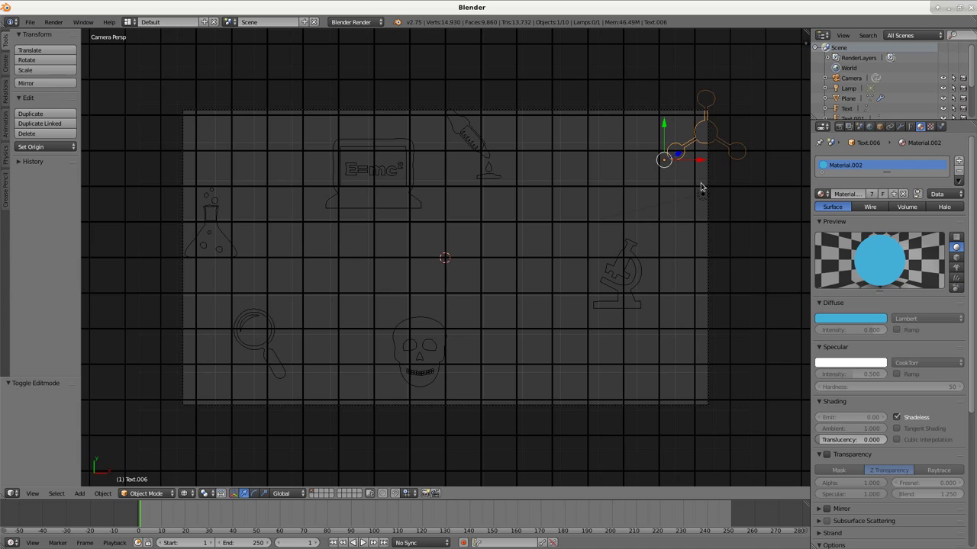
- Copy the molecule to near the centre and change it to a DNA helix (m)
key(shift+d)
click(496, 308)
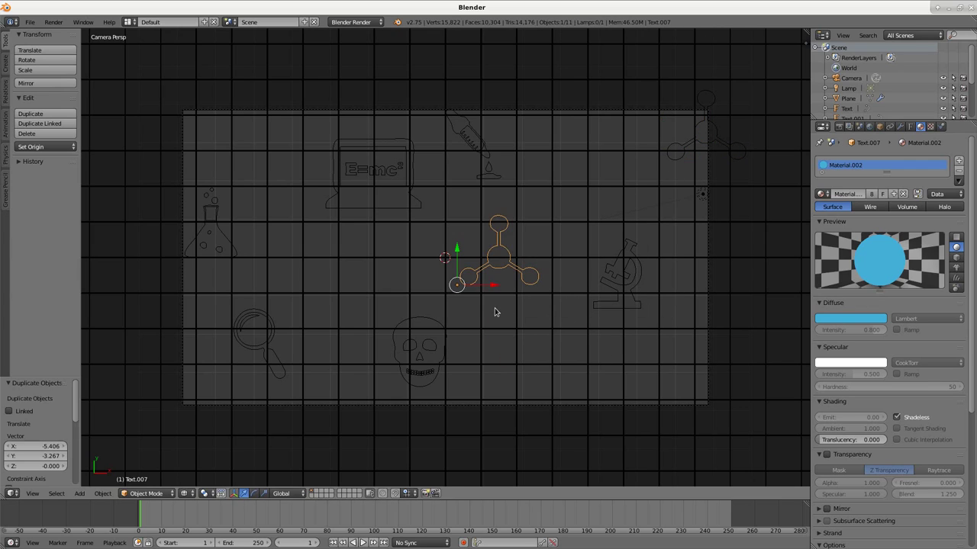
key(Tab)
key(BackSpace)
text(l)
key(BackSpace)
text(m)
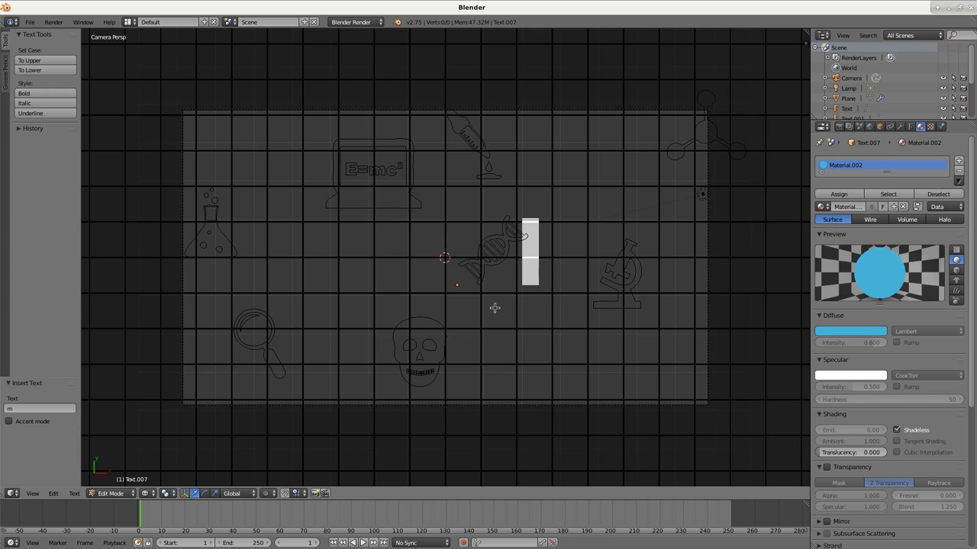
key(Tab)
- Copy the DNA to bottom right as a SCIENCE newspaper icon (z), then preview a render
key(shift+d)
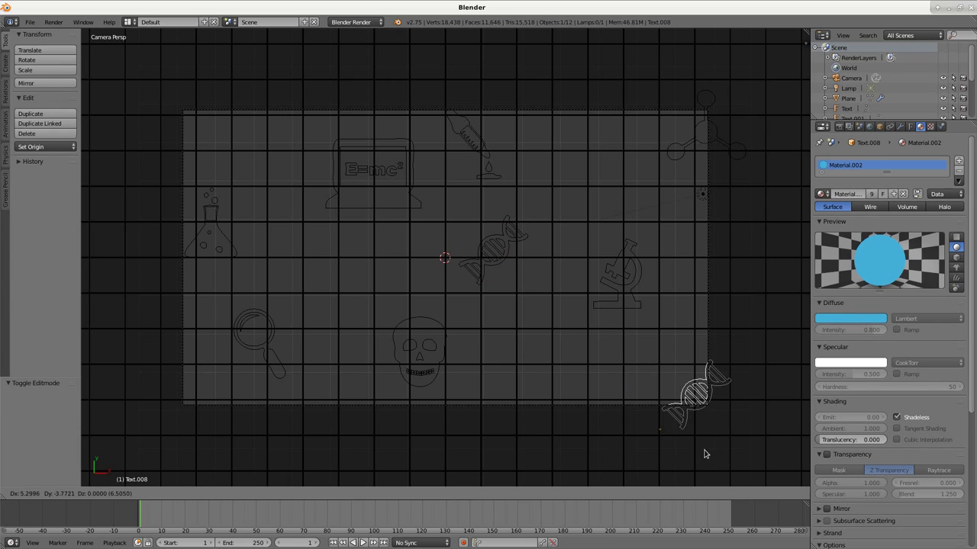
click(667, 444)
key(Tab)
key(BackSpace)
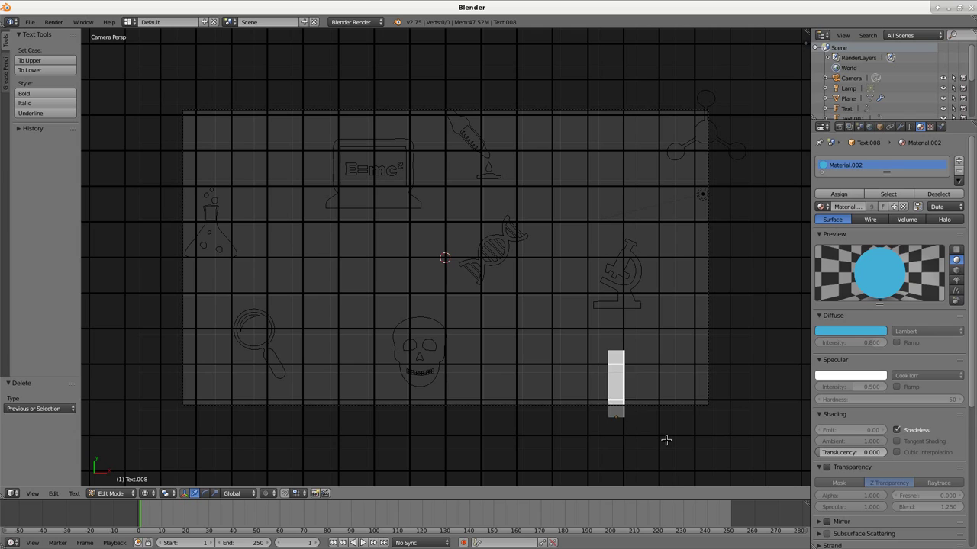
text(z)
key(Tab)
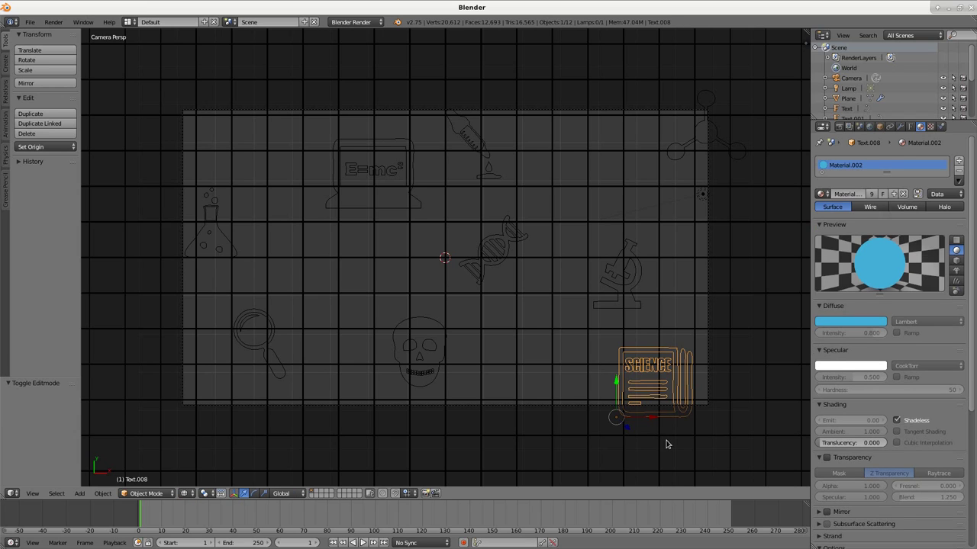
key(F12)
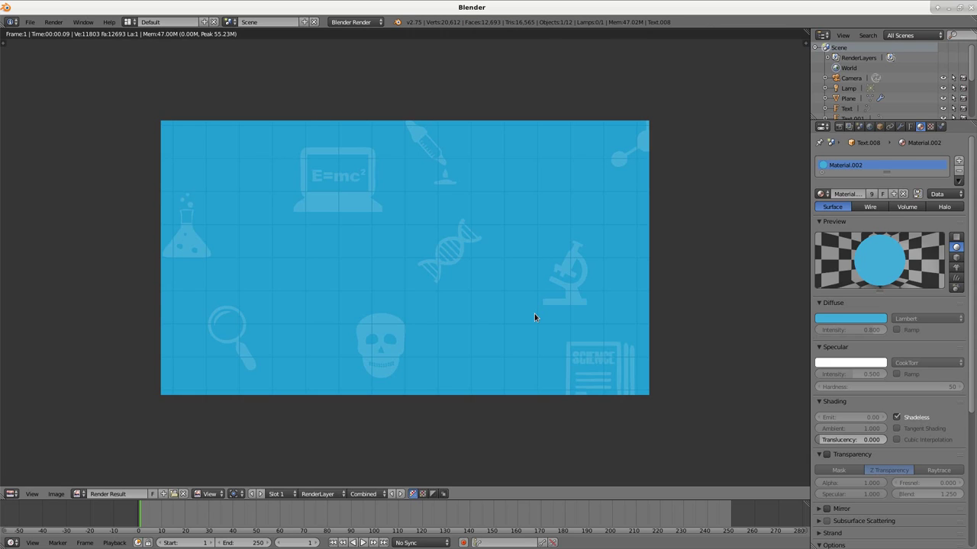
key(Escape)
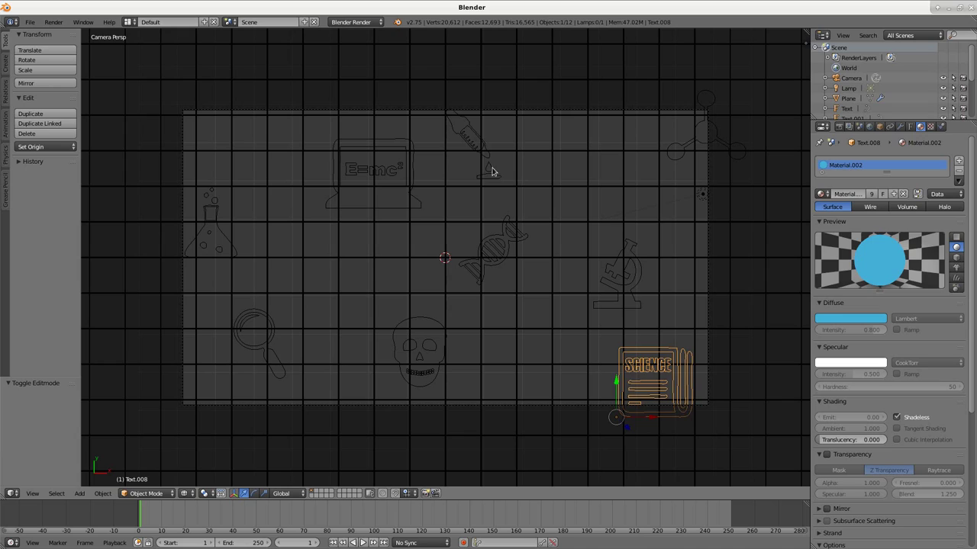
right_click(486, 174)
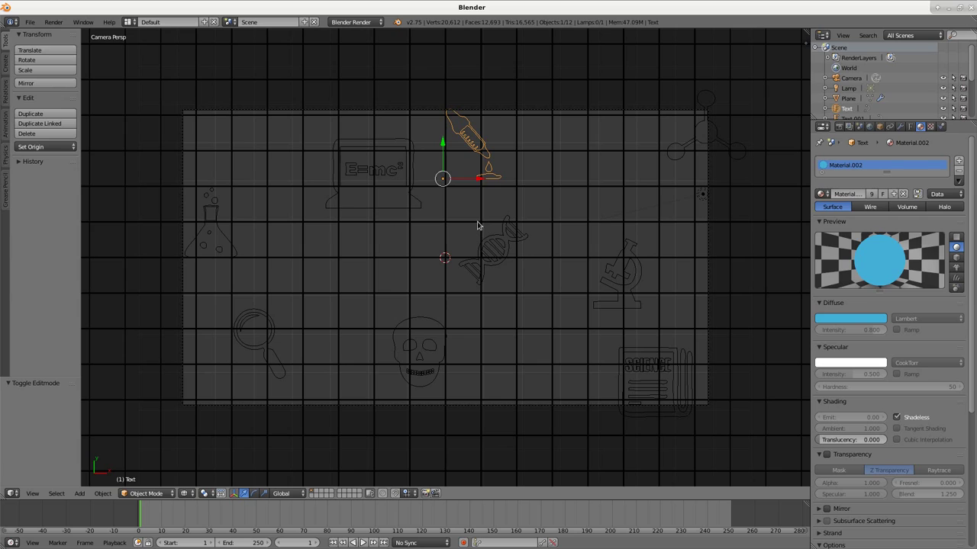
key(r)
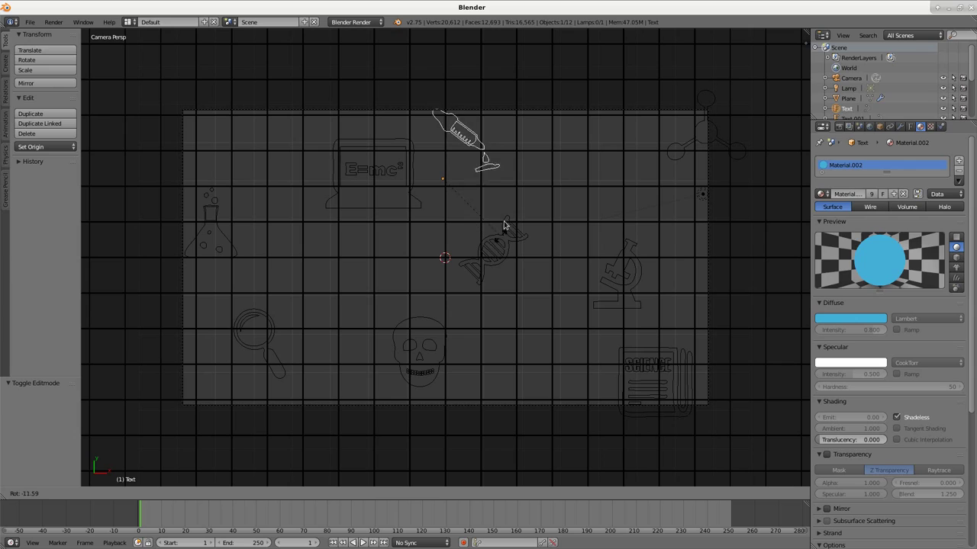
click(501, 243)
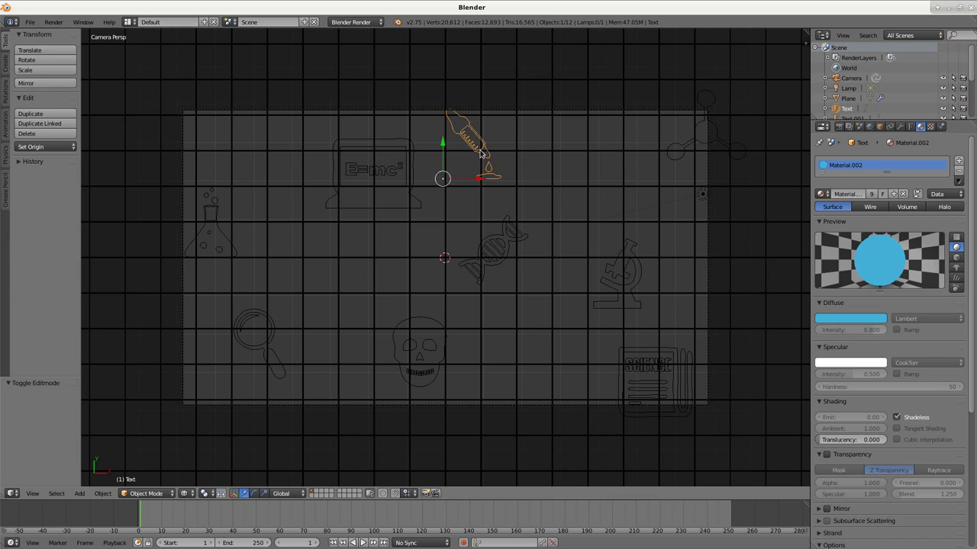
- Convert the pipette text object to a mesh with Alt+C and call up the Set Origin options
key(alt+c)
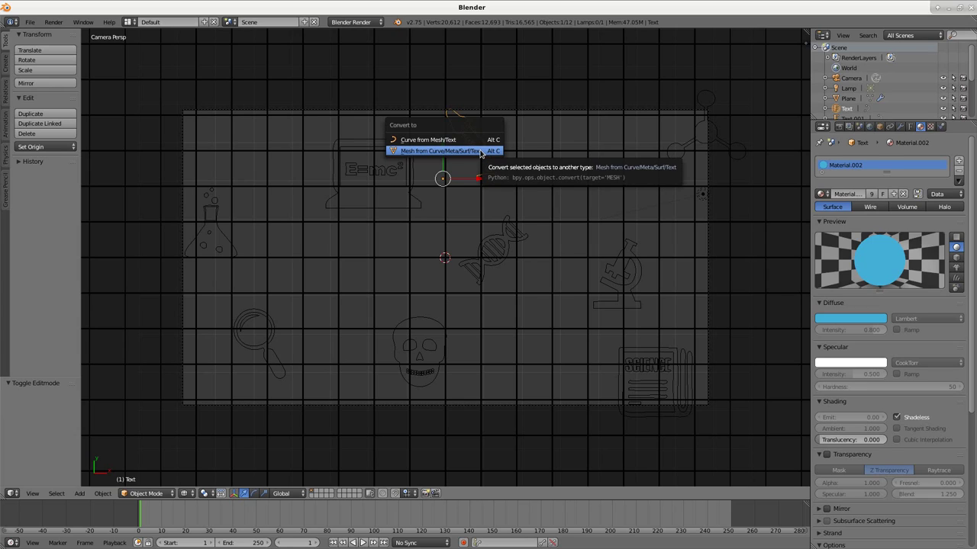
click(480, 152)
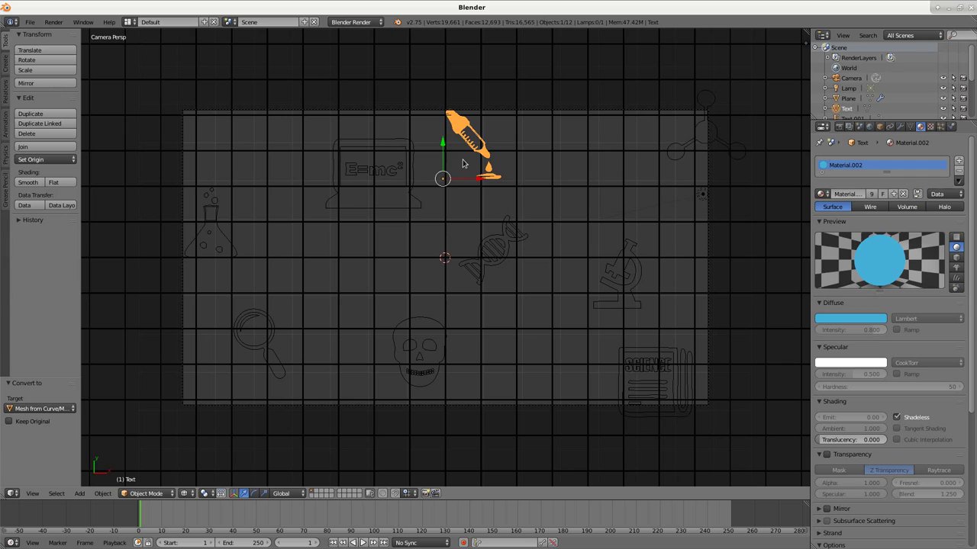
key(ctrl+alt+shift+c)
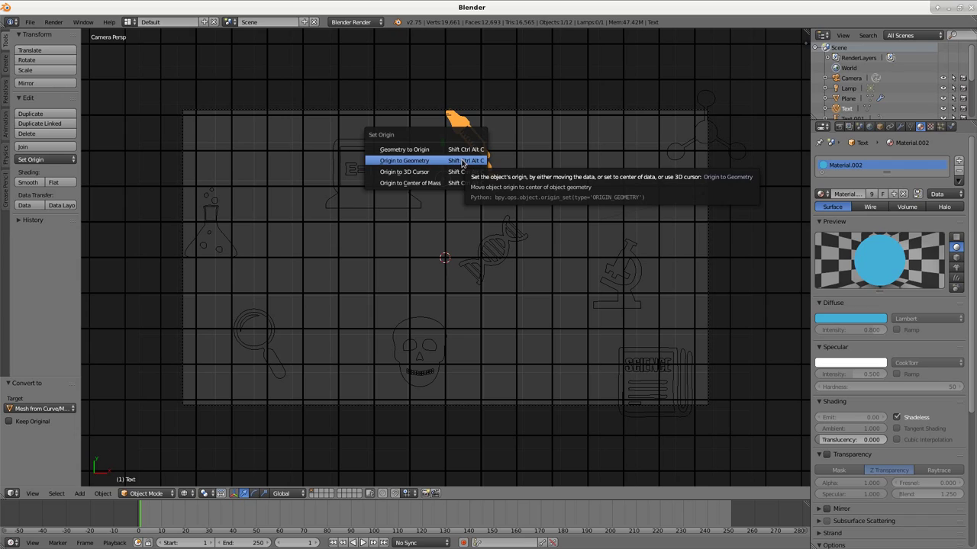
click(429, 166)
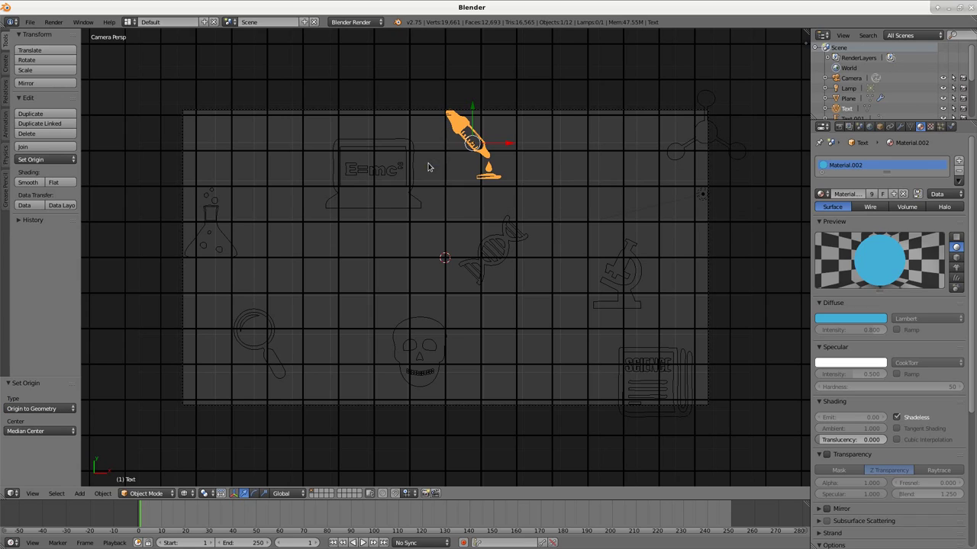
key(r)
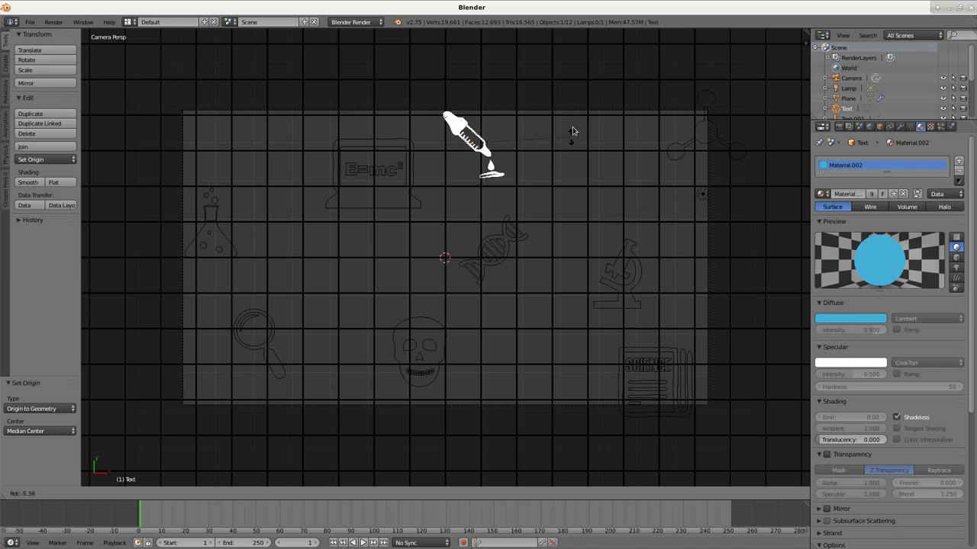
right_click(569, 131)
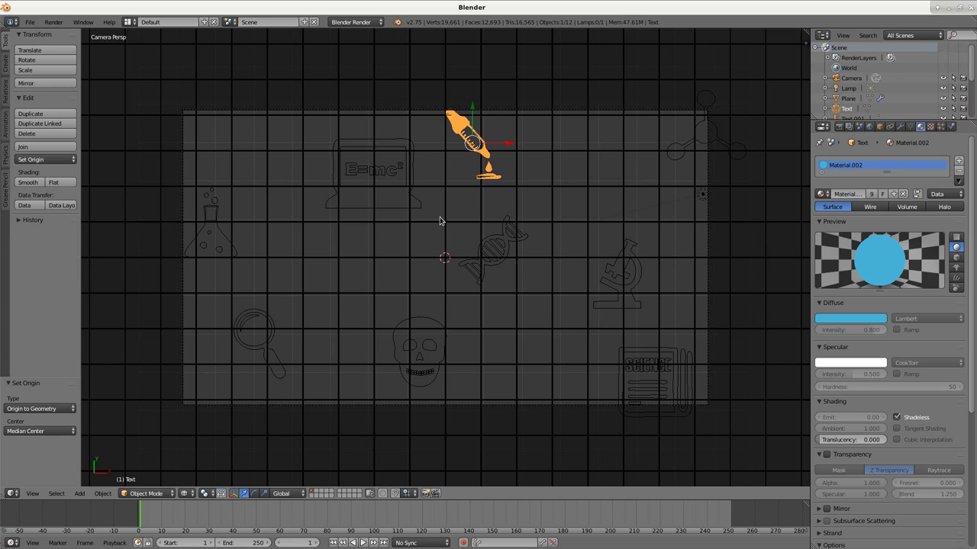
- Insert rotation keyframes on the pipette at frames 1 and 250
key(i)
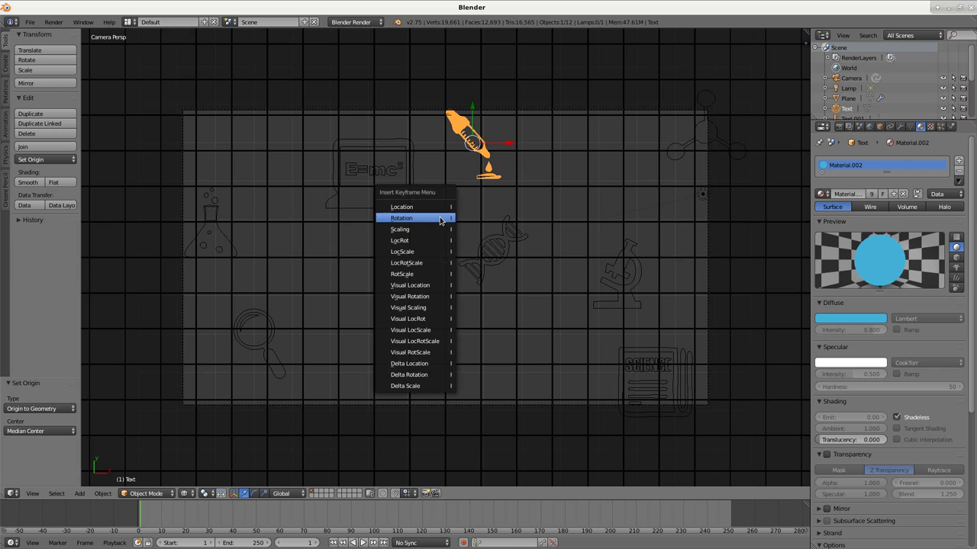
click(440, 222)
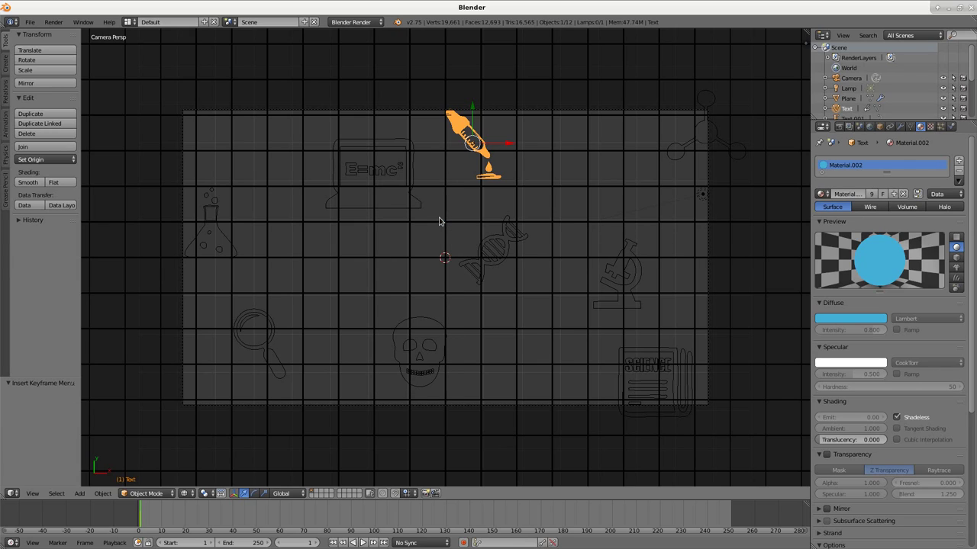
key(shift+Right)
key(i)
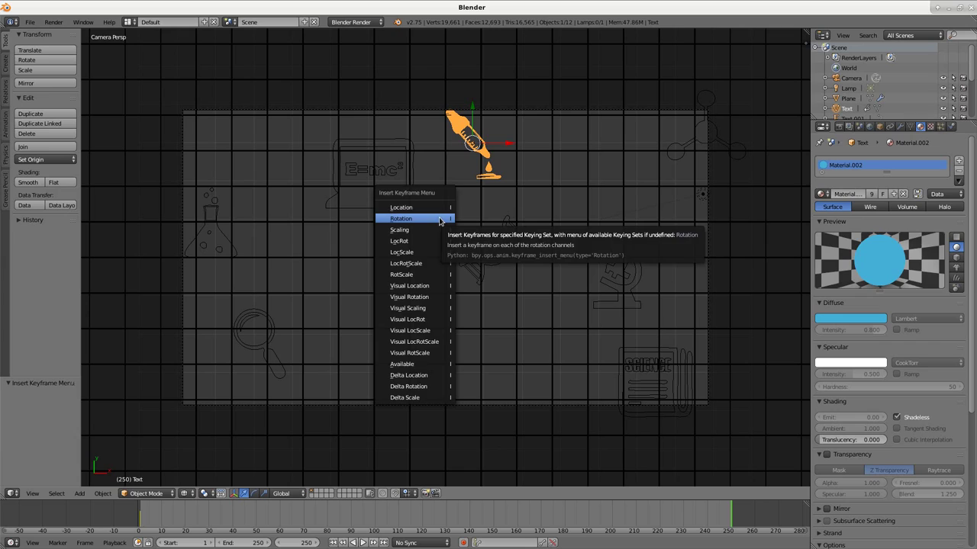
click(439, 222)
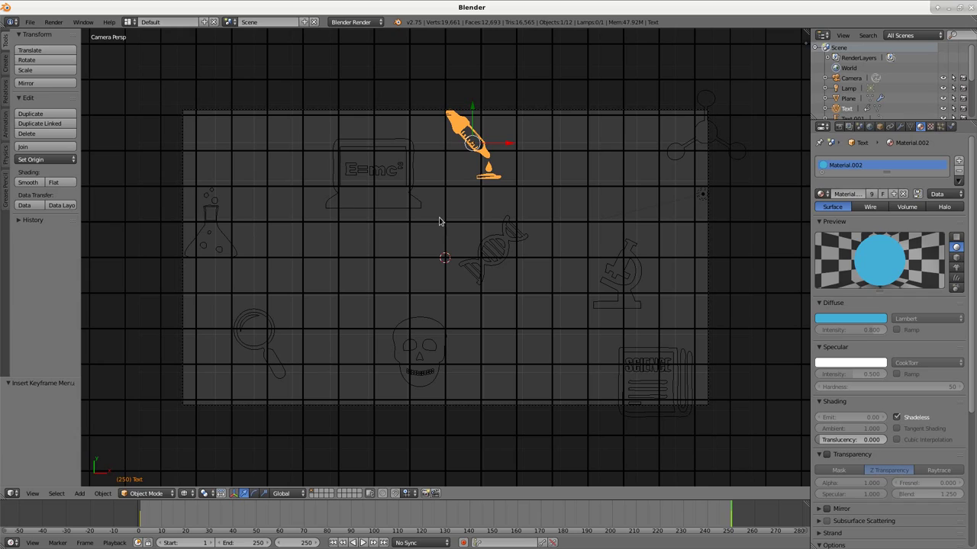
- With auto keying on, rotate the pipette at frames 51, 133 and 203 (27.4°)
click(259, 518)
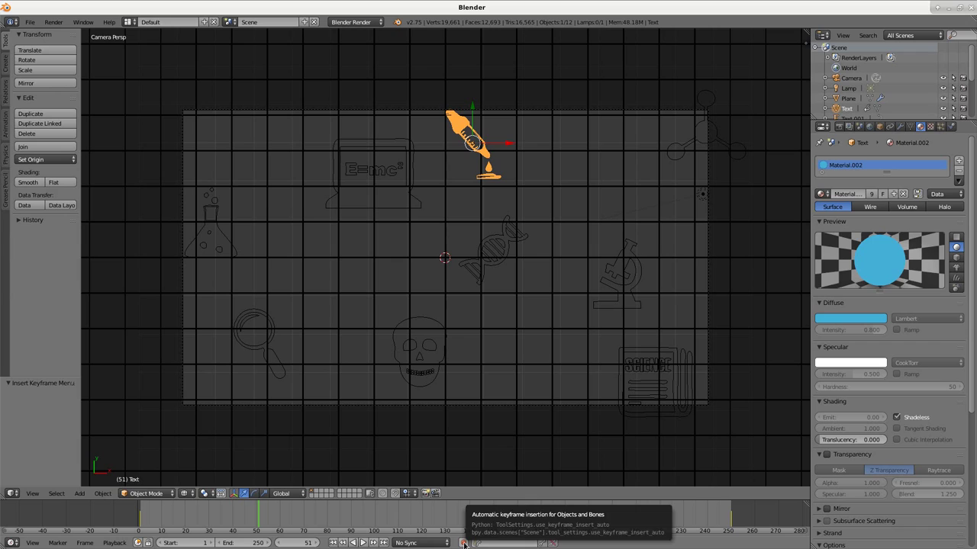
click(463, 543)
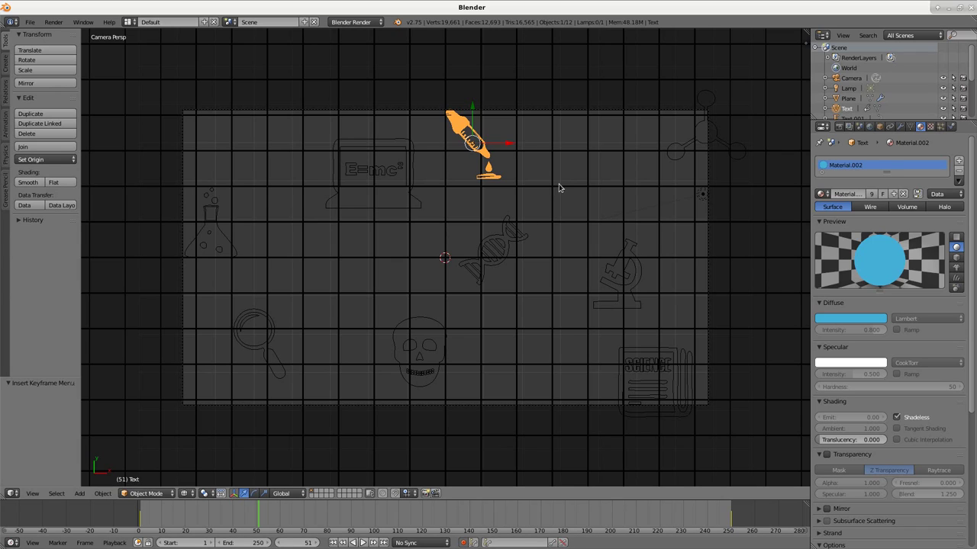
key(r)
click(524, 214)
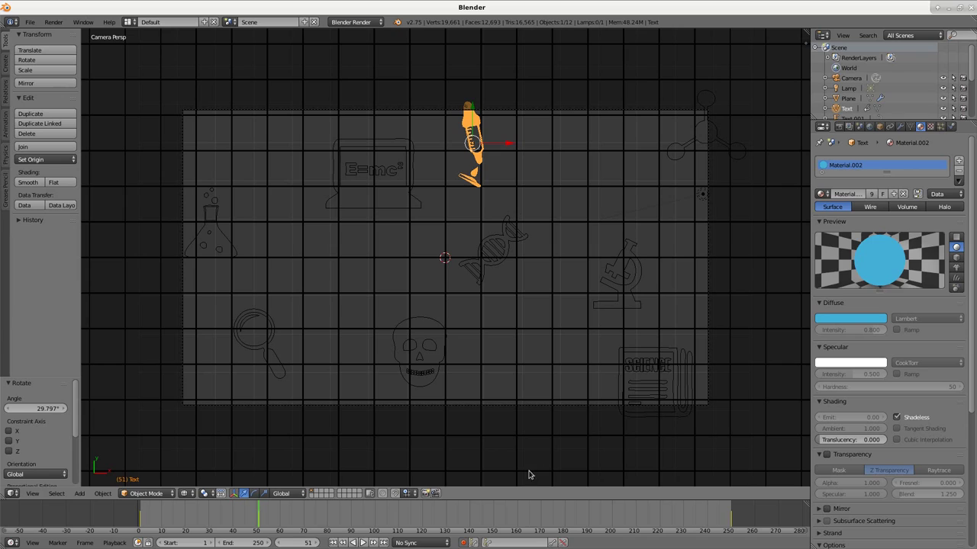
click(454, 525)
key(r)
click(586, 203)
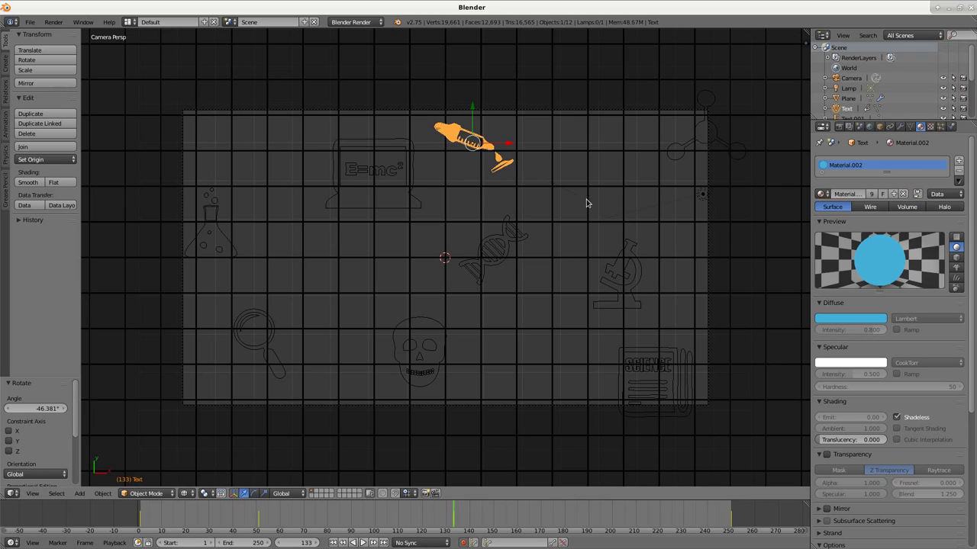
click(619, 509)
key(r)
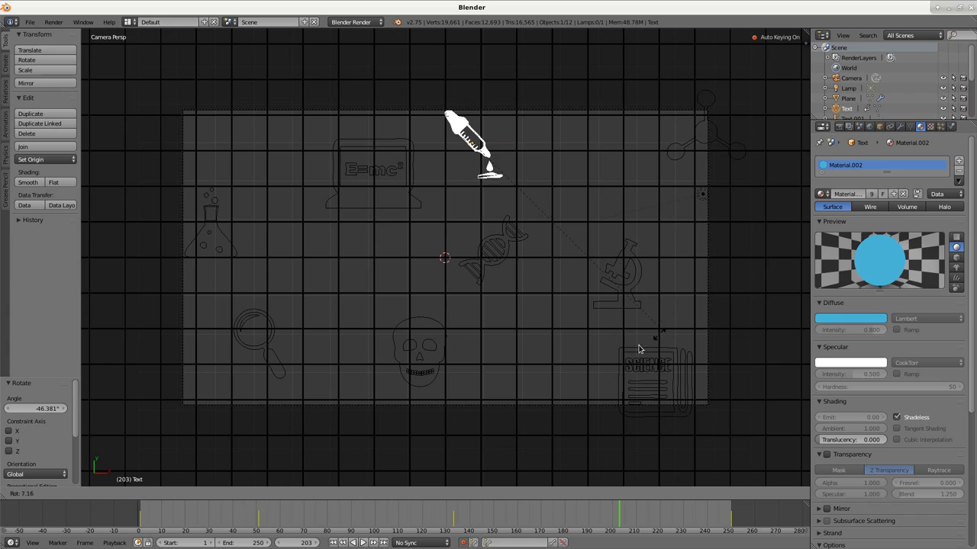
click(579, 366)
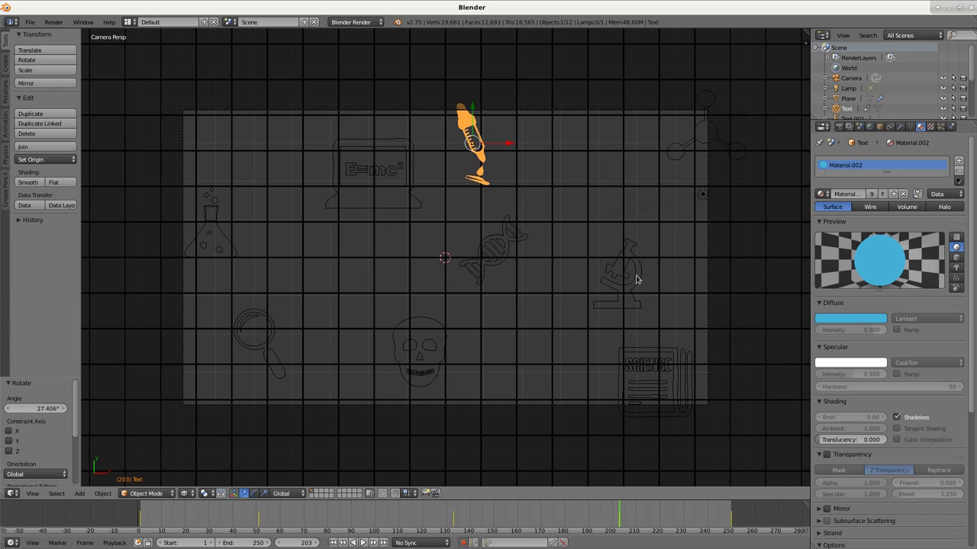
- Select the molecule icon, convert it to a mesh and set its origin to geometry
right_click(683, 146)
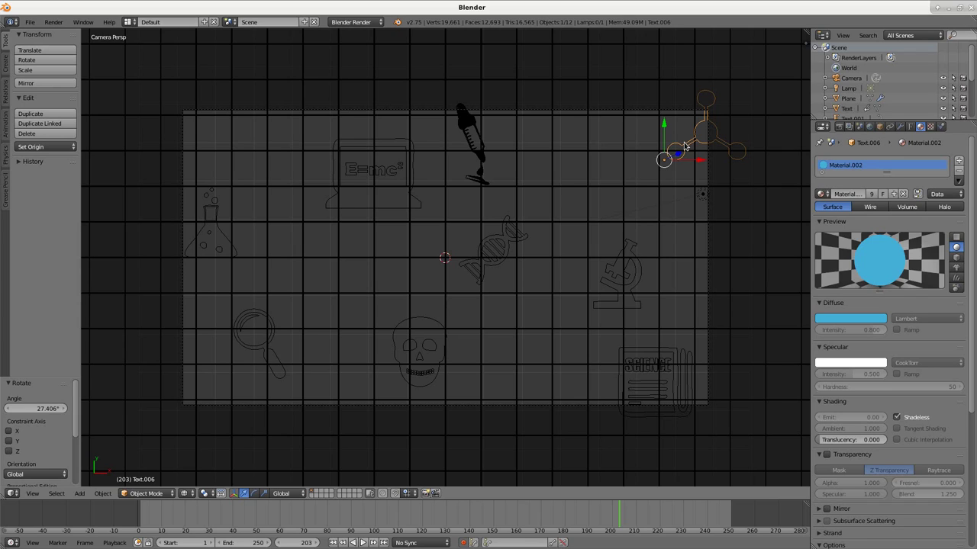
key(alt+c)
click(685, 145)
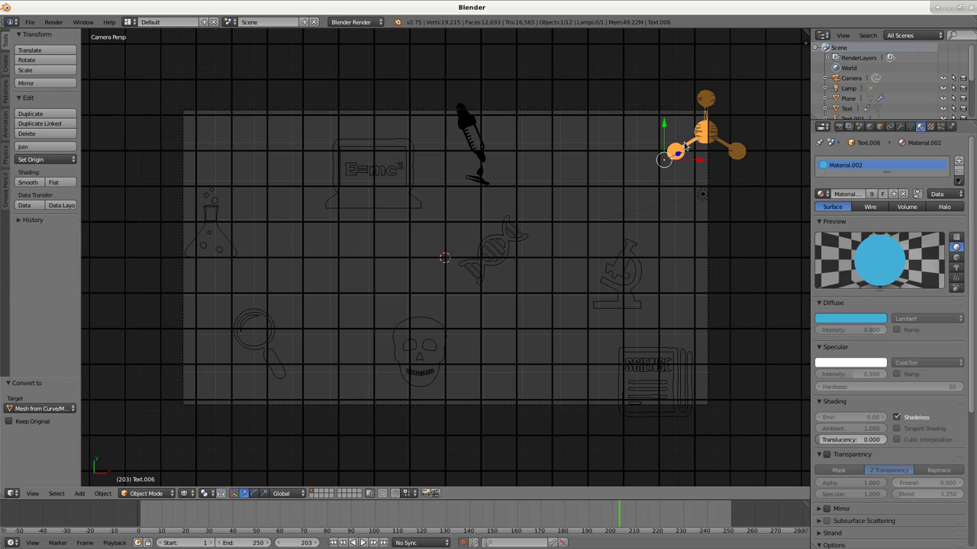
key(ctrl+shift+alt+c)
click(684, 145)
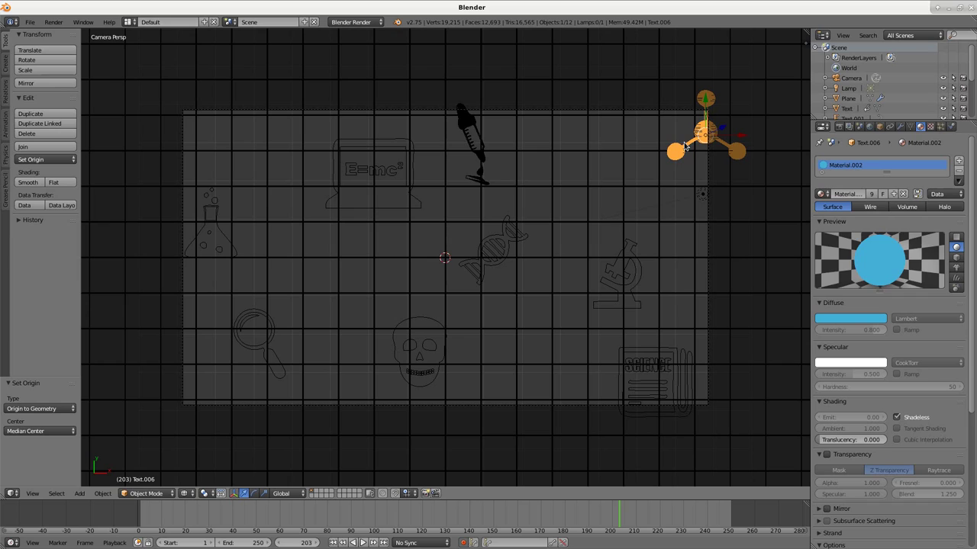
- Insert rotation keyframes on the molecule at frames 1 and 250
key(shift+Left)
key(i)
click(685, 145)
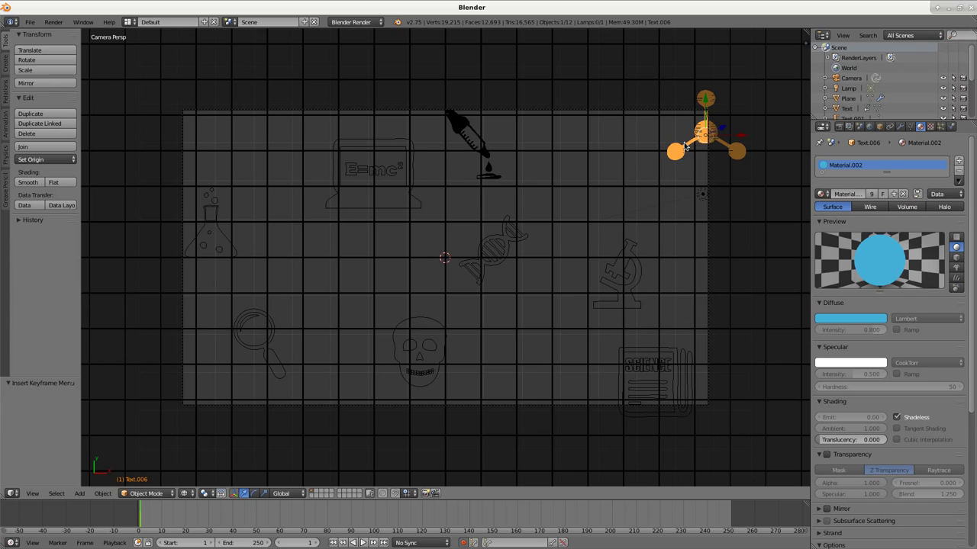
key(shift+Right)
key(i)
click(685, 145)
- Tilt the molecule about 32° one way at frame 75 and the other way at 186
click(316, 519)
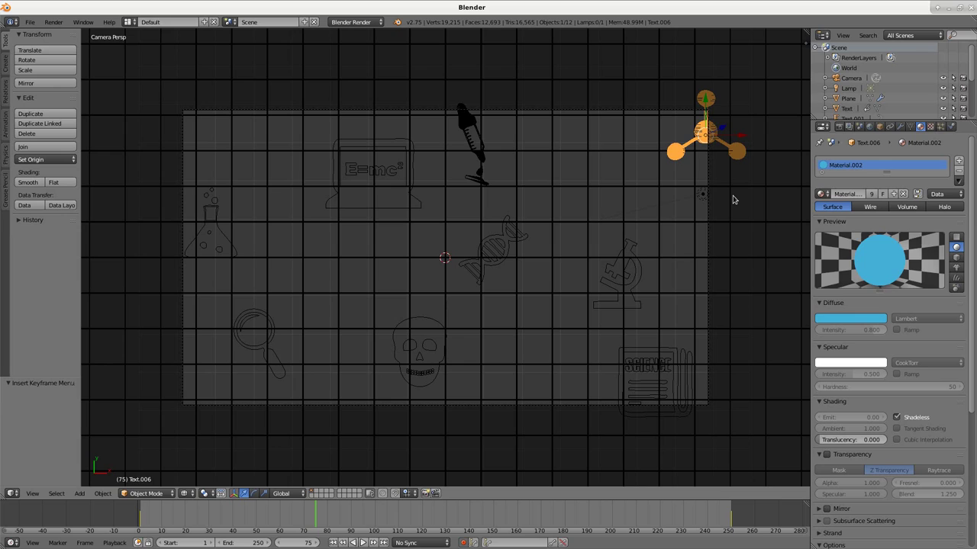
key(r)
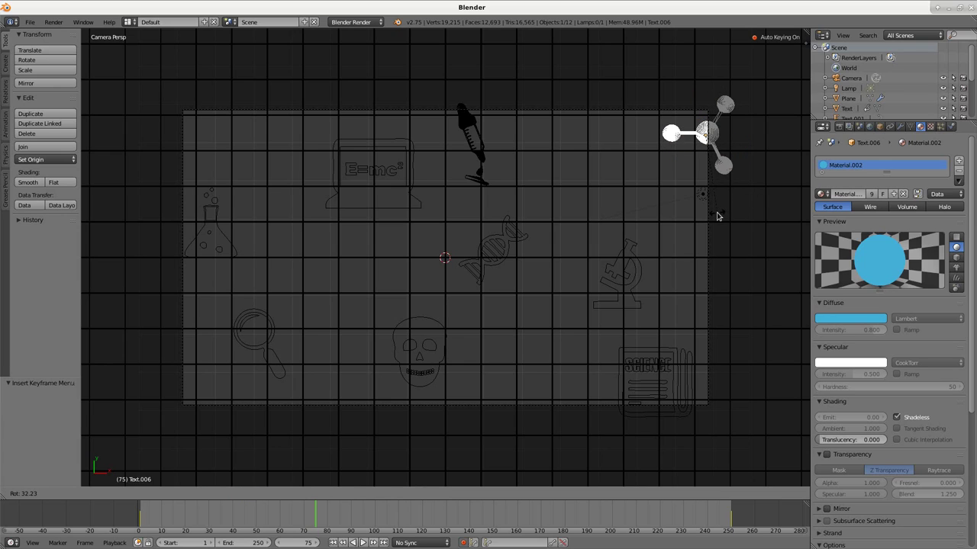
click(717, 217)
click(578, 512)
key(r)
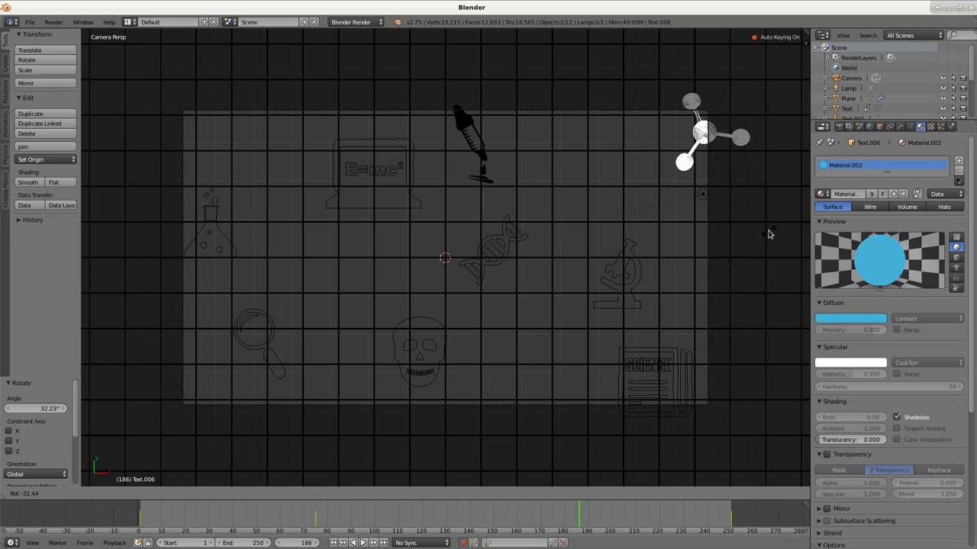
click(769, 234)
- Convert the microscope icon to a mesh and set its origin to its geometry
right_click(610, 290)
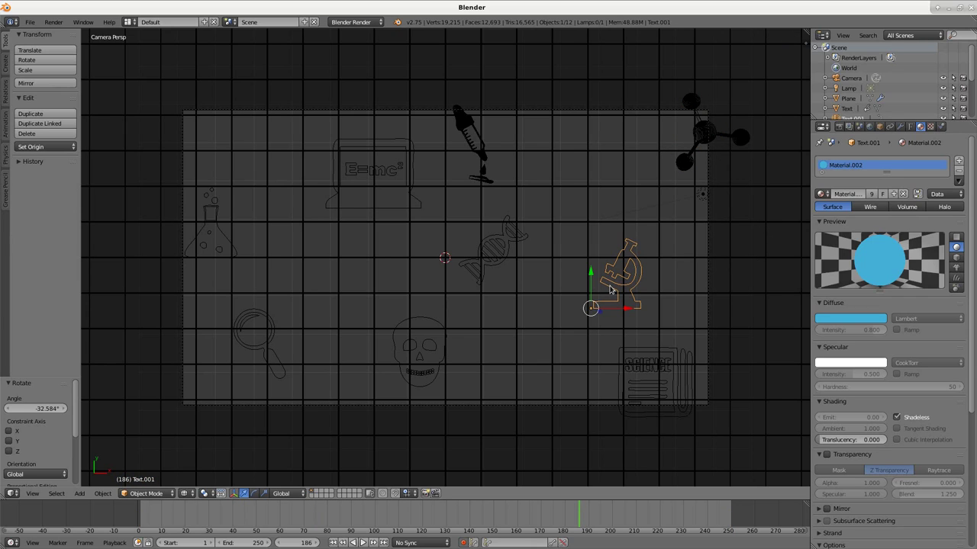
key(alt+c)
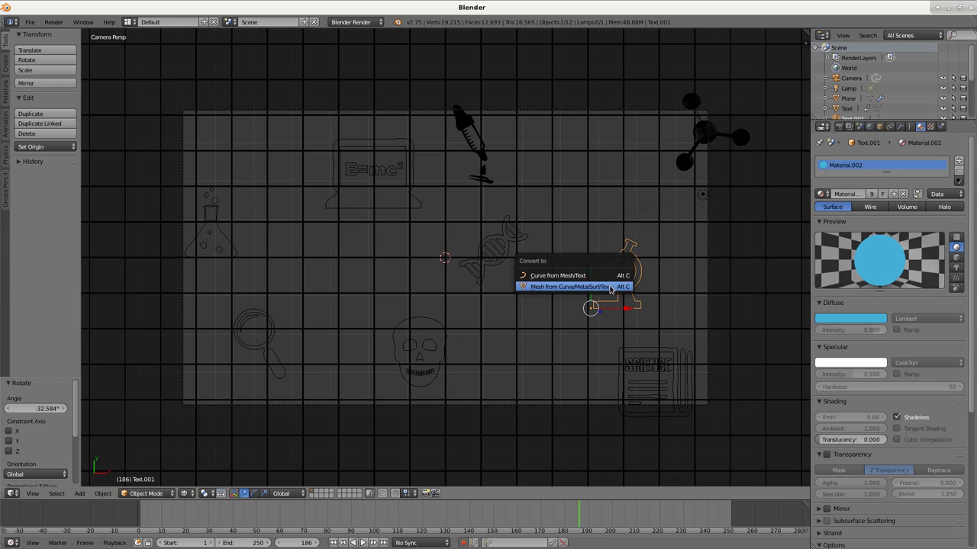
click(611, 287)
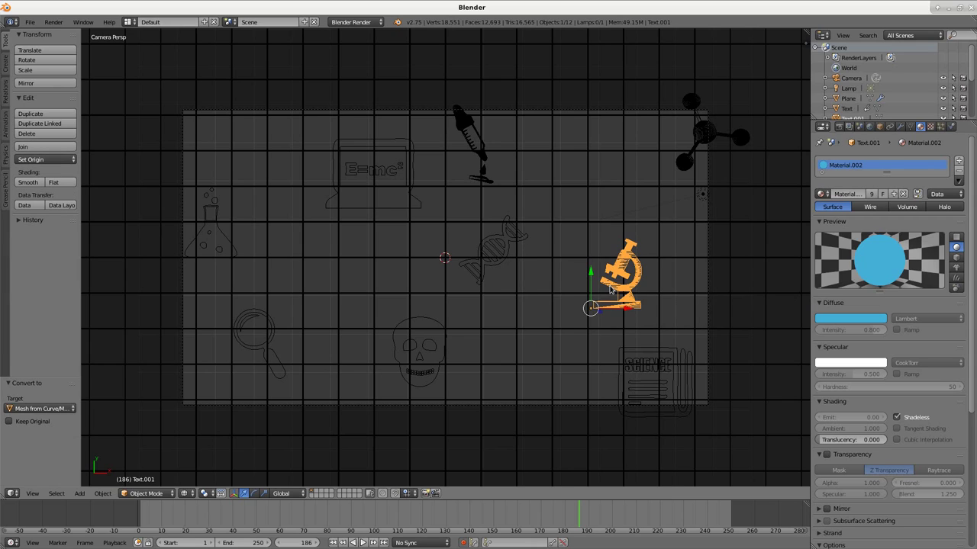
key(shift+ctrl+alt+c)
click(610, 288)
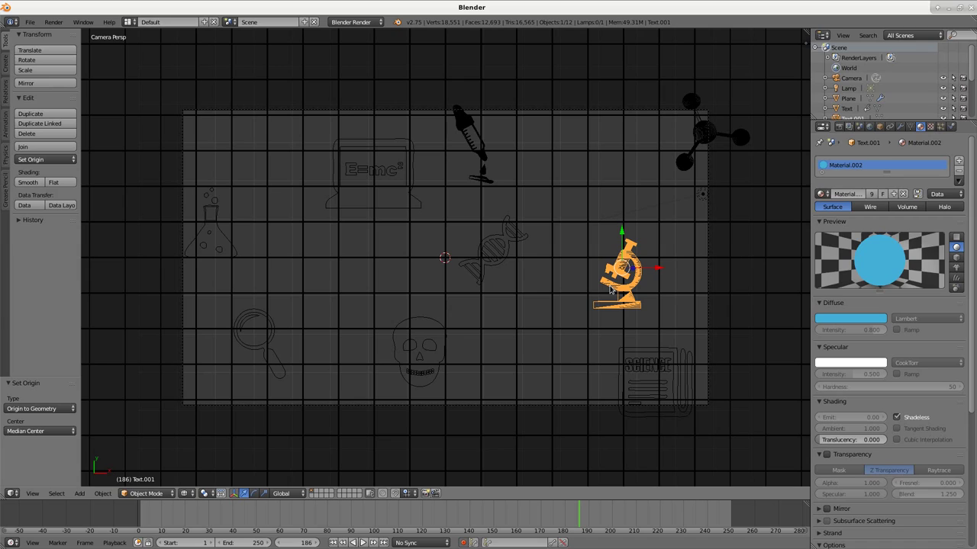
- Insert rotation keyframes on the microscope at frames 1 and 250
key(shift+Left)
key(i)
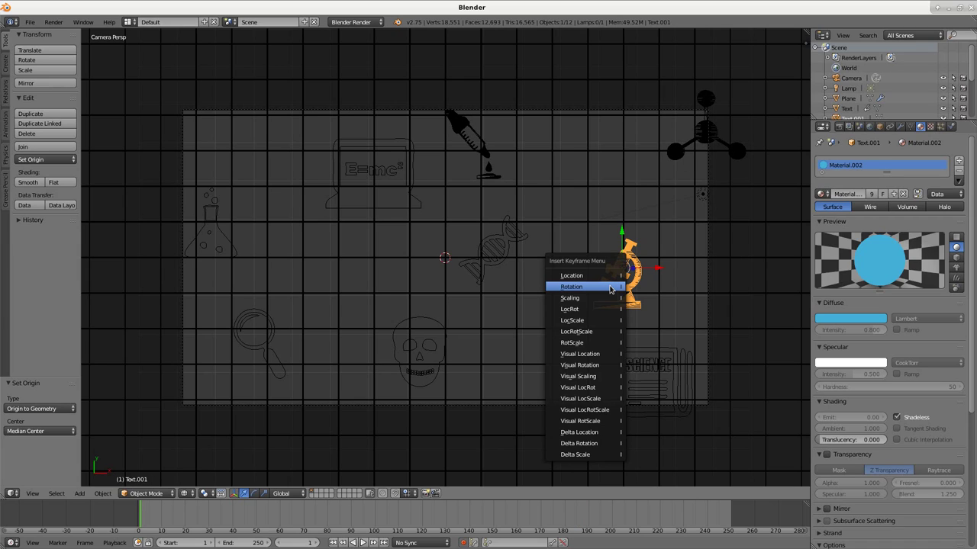
click(610, 288)
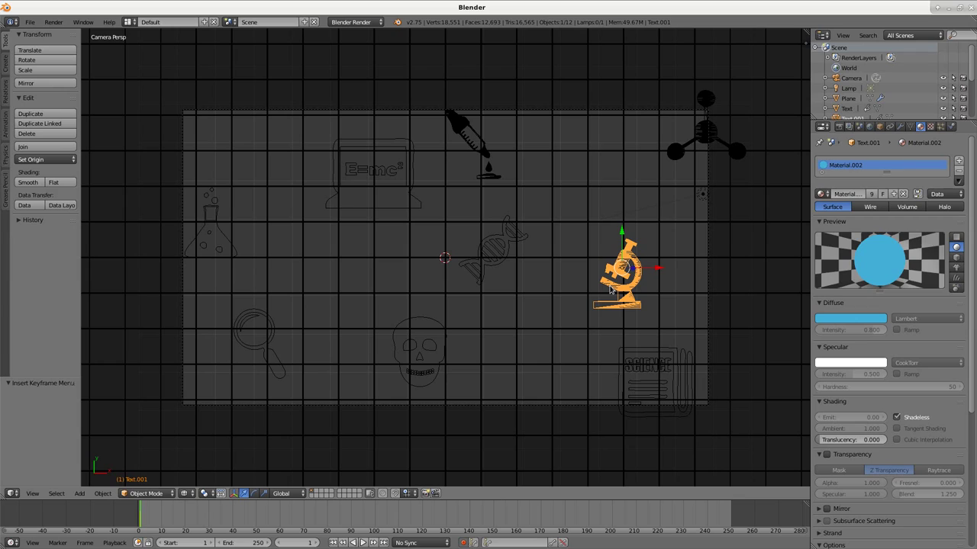
key(shift+Right)
key(i)
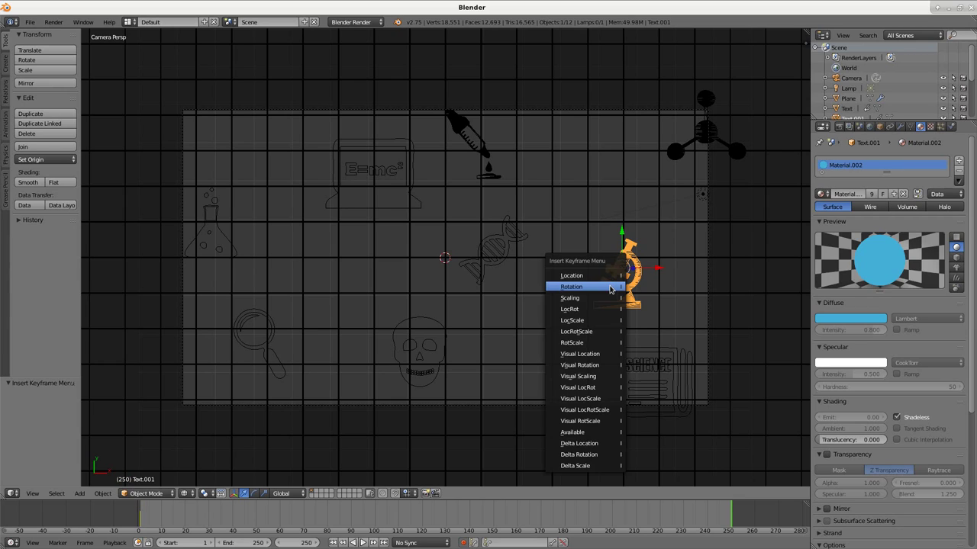
click(610, 288)
- Tilt the microscope opposite ways at frames 78 and 179, then play the animation
drag(300, 519, 322, 519)
key(r)
click(640, 391)
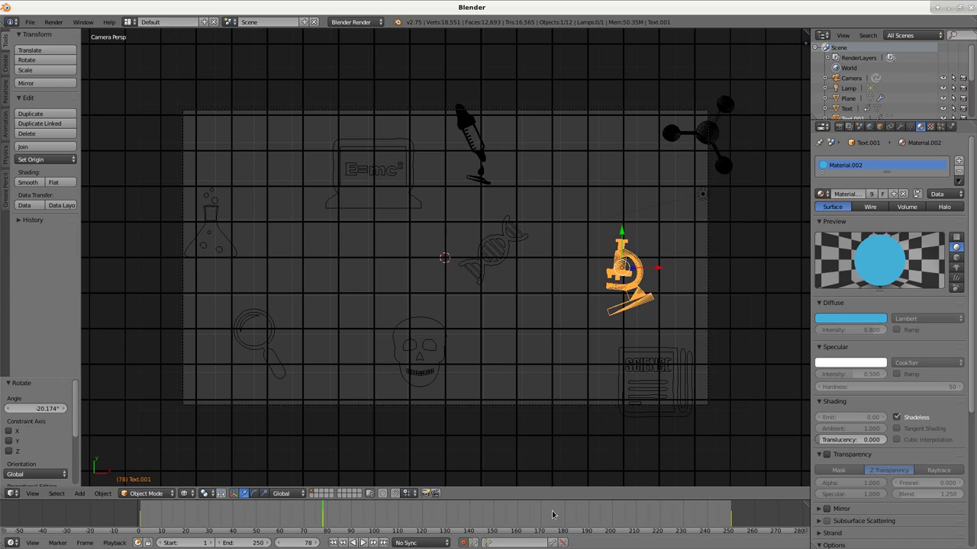
click(562, 519)
key(r)
click(633, 355)
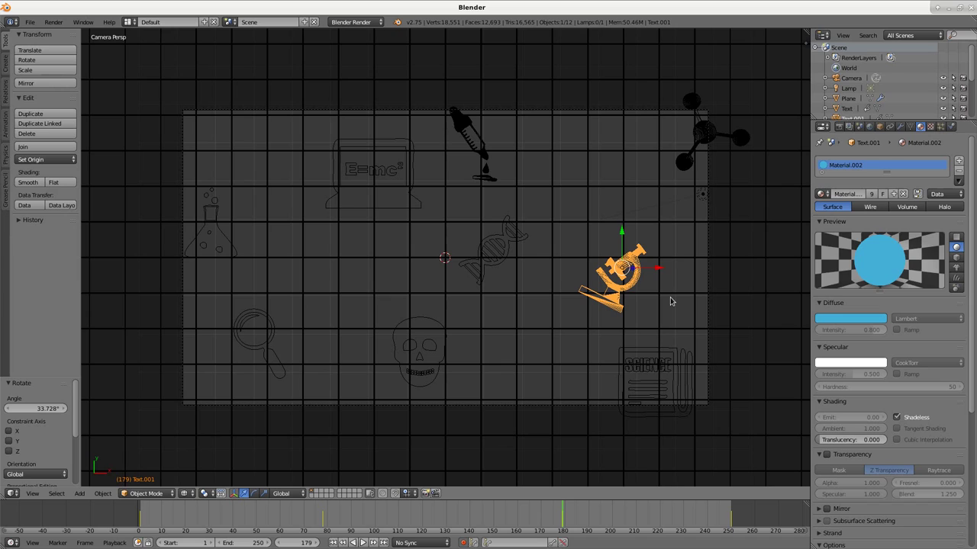
key(alt+a)
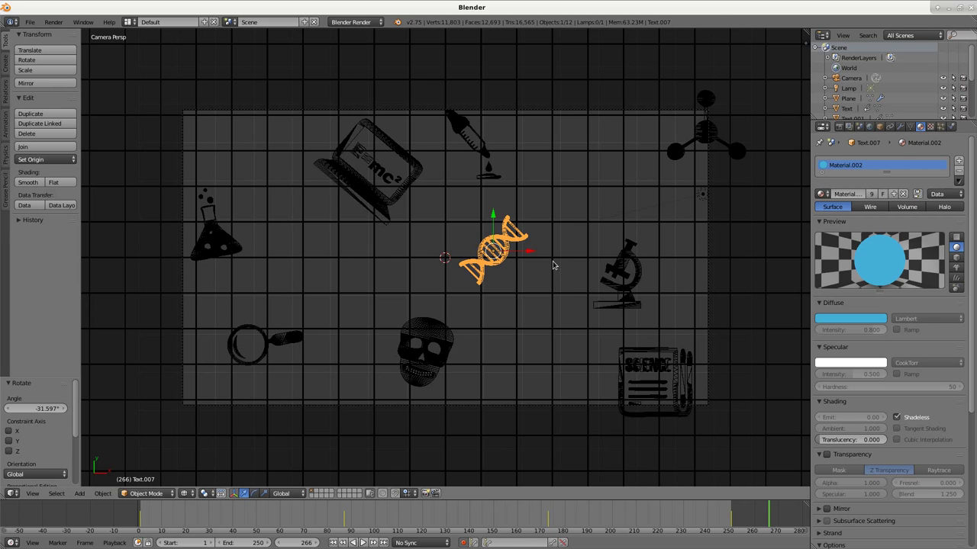
- Play the animation from the start to watch all the icons rocking
key(alt+a)
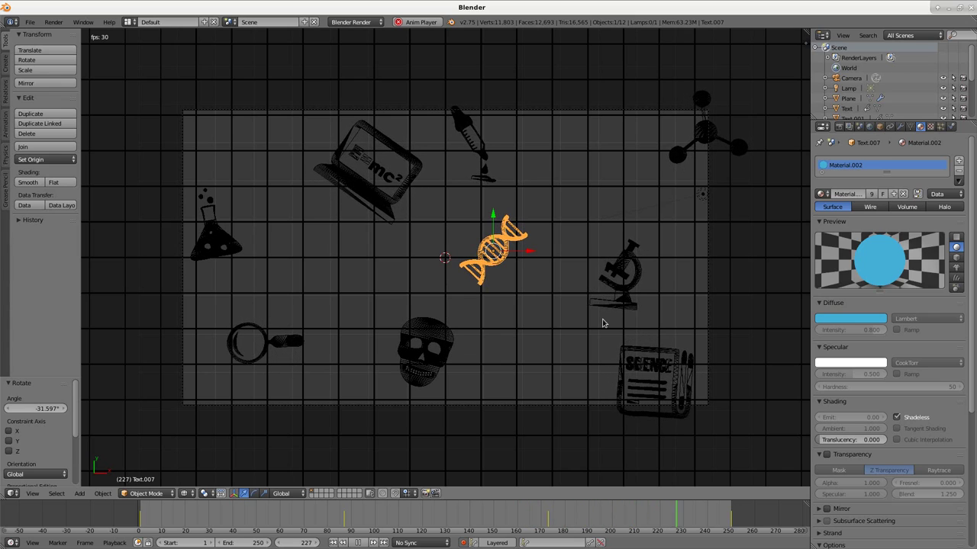
- Render a still preview of the current frame, then show the Render properties
key(F12)
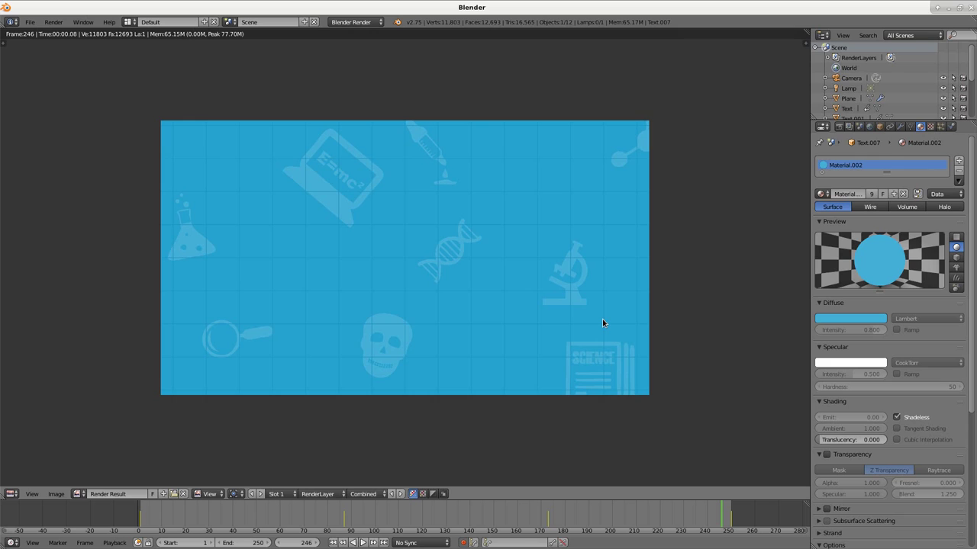
key(Escape)
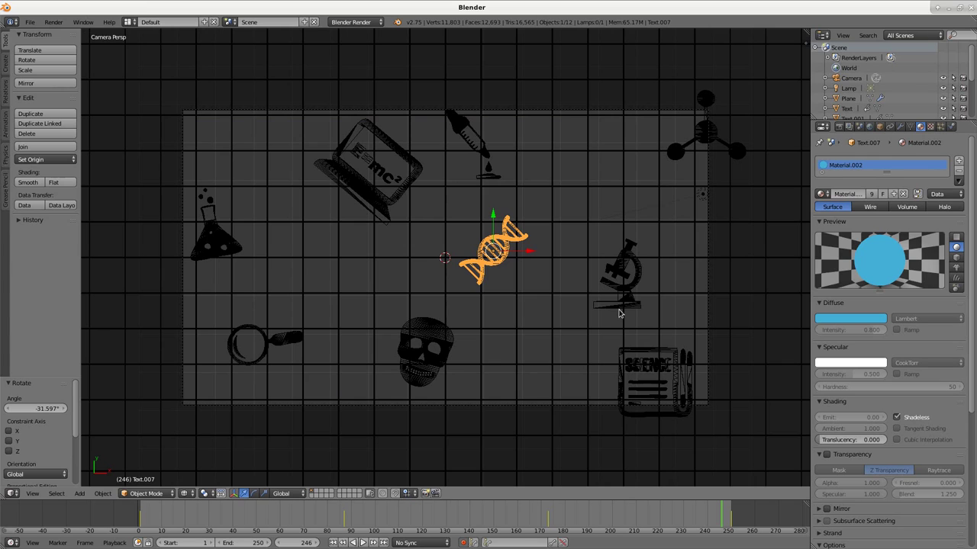
click(840, 127)
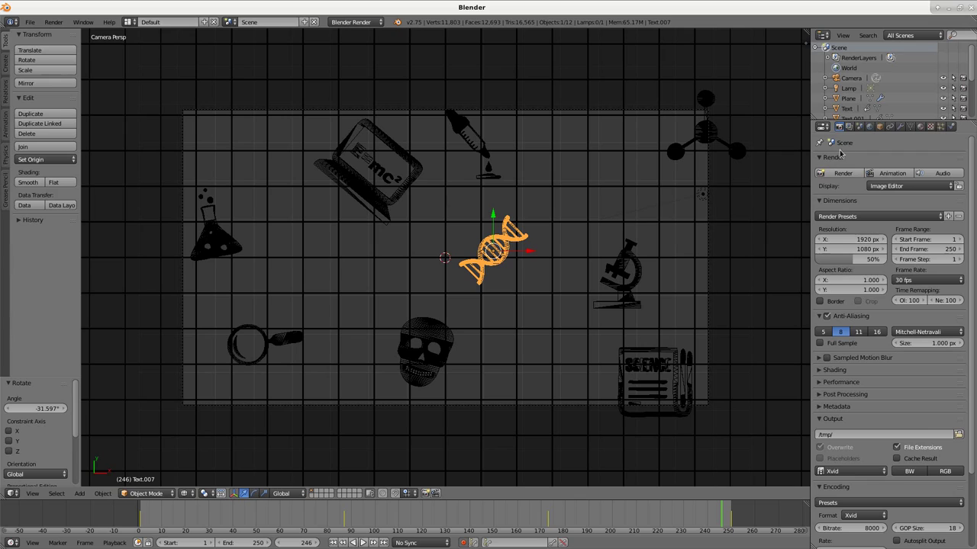
- Set the output path to /tmp/SciBack with Xvid as the file format
click(848, 433)
click(863, 434)
text(SciBack.avi)
click(863, 471)
click(856, 471)
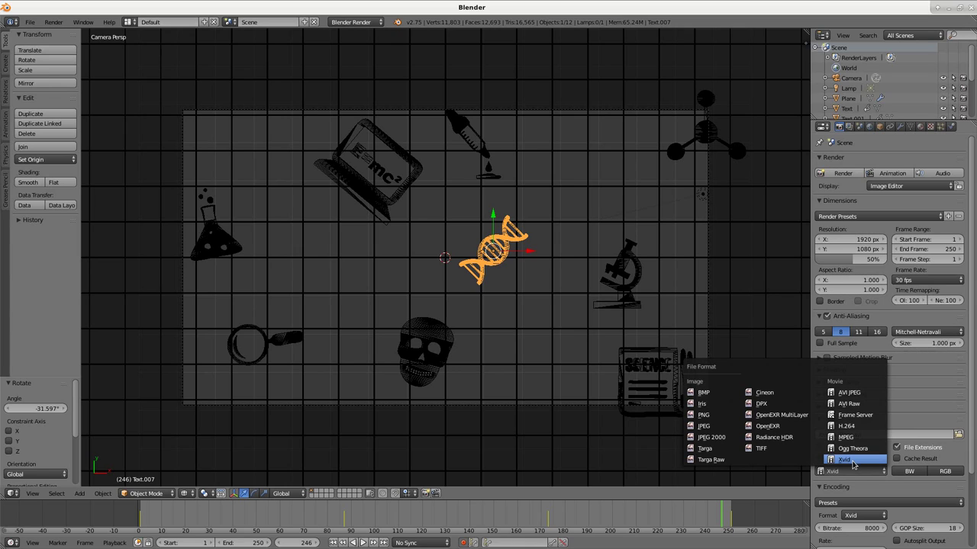
click(853, 463)
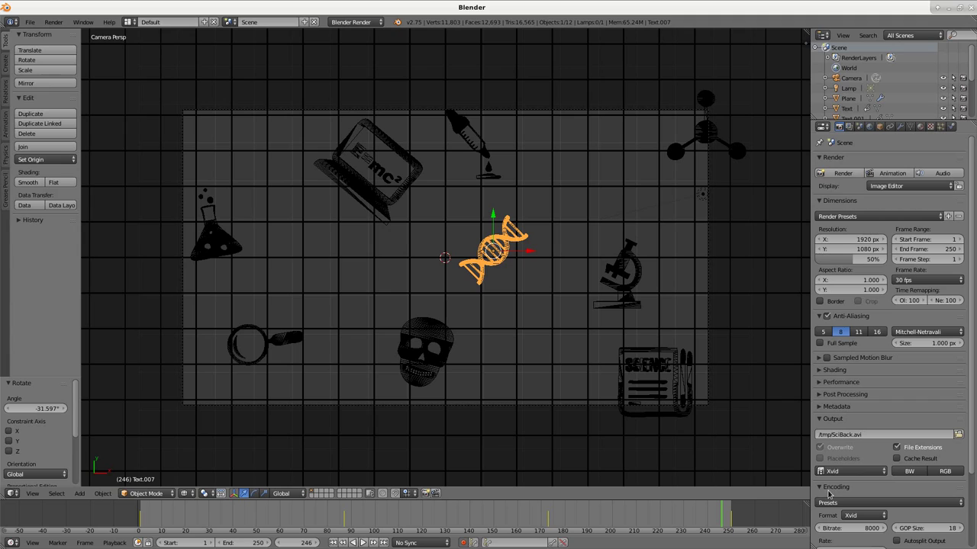
- Set the resolution percentage to 100% and render a test frame
scroll(835, 492, down, 1)
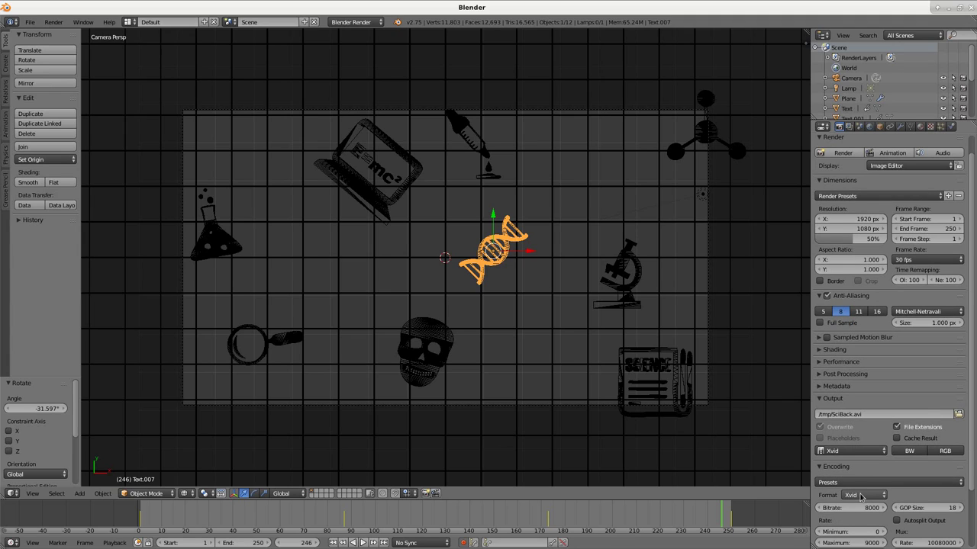
click(854, 239)
text(100)
key(Return)
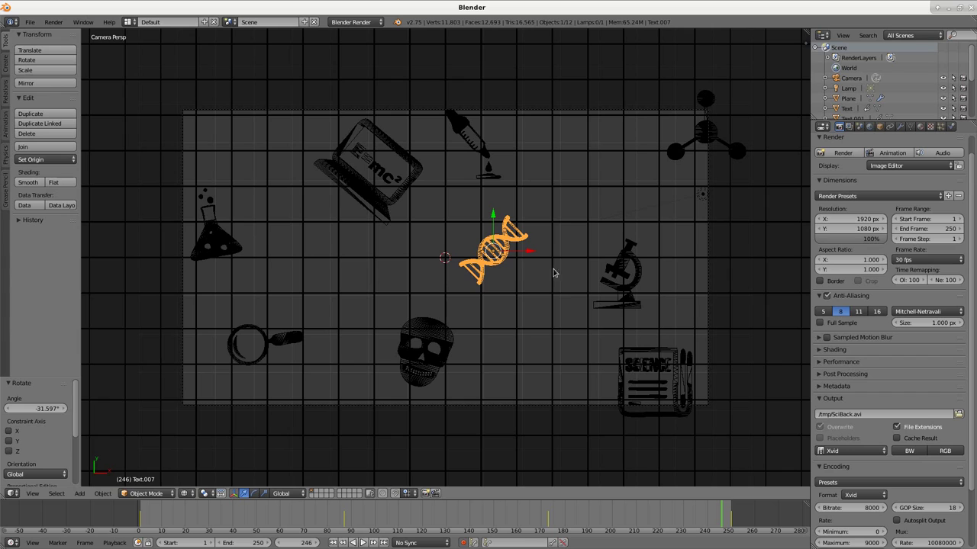
key(F12)
- Render the full 250-frame animation to the video file
scroll(545, 252, down, 7)
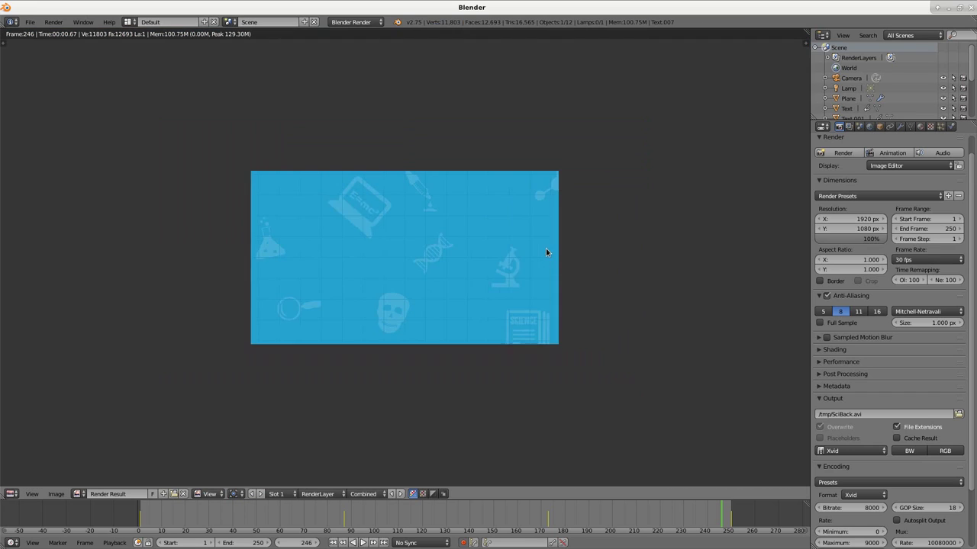
scroll(546, 252, up, 2)
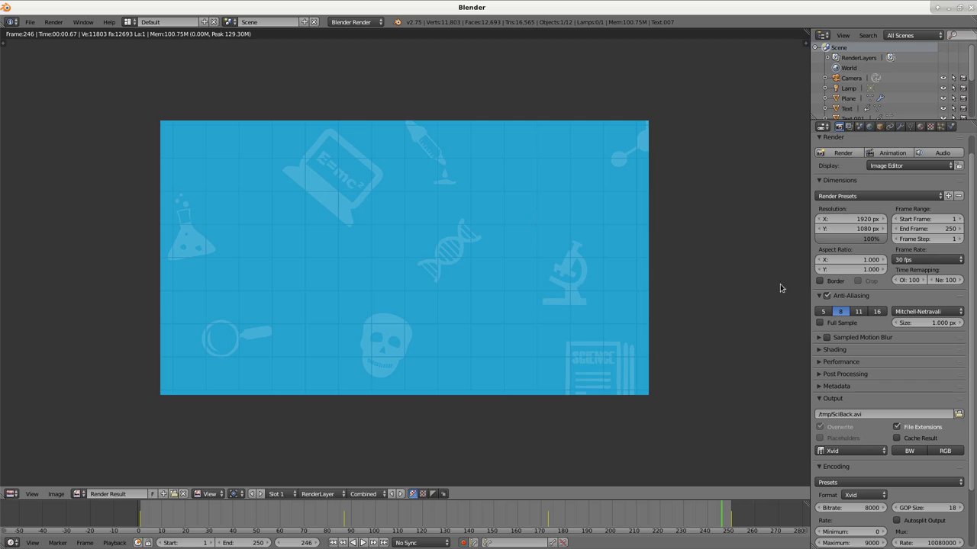
click(885, 153)
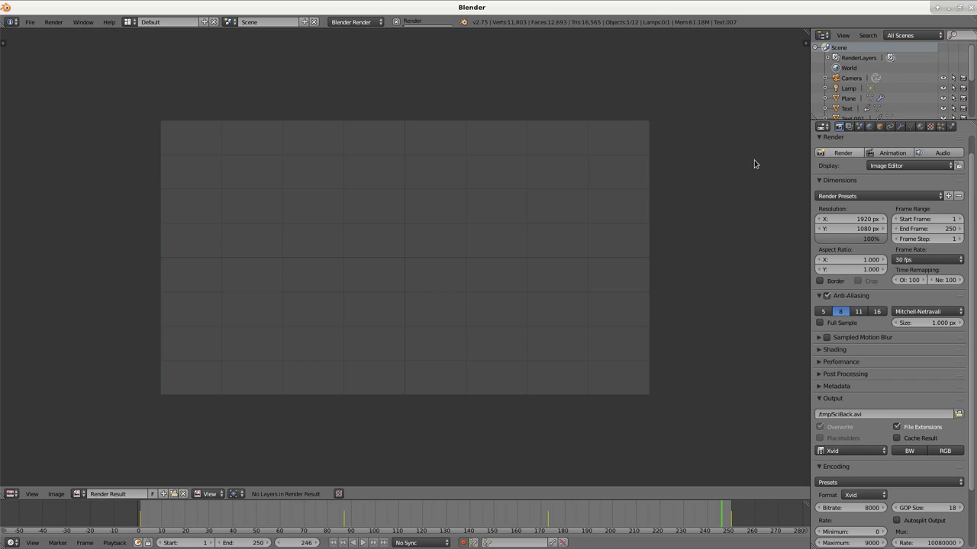